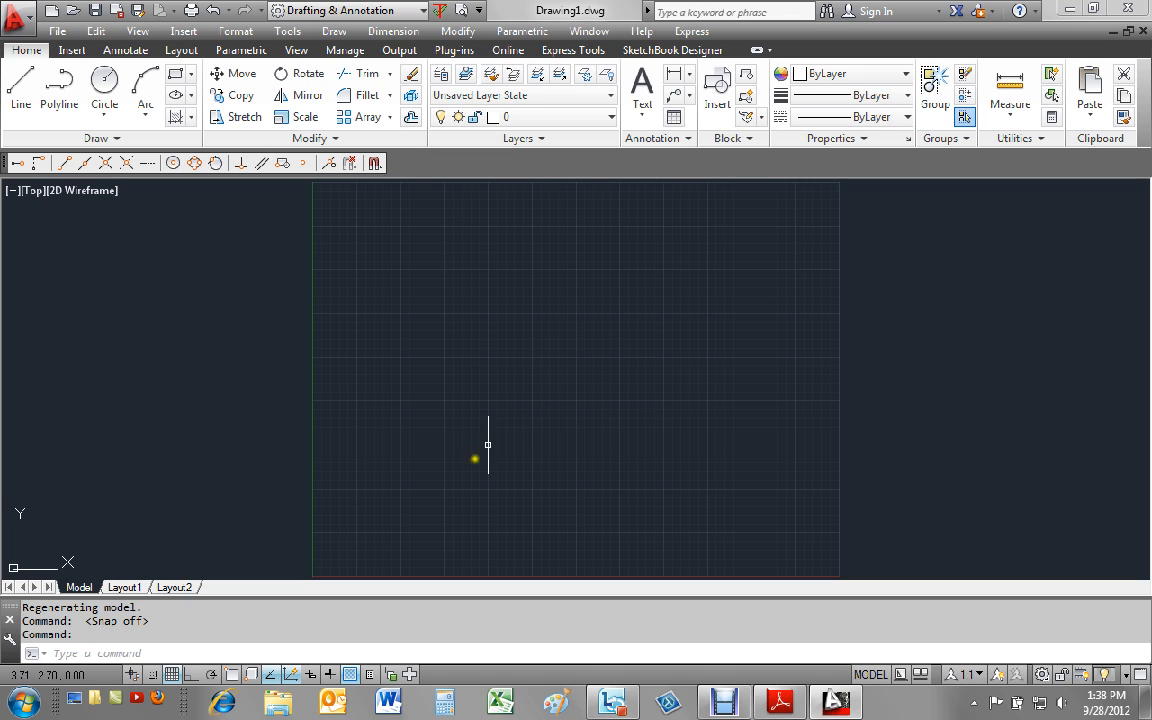
Step: Turn on snapping to the drawing grid
{"action": "left_click", "coordinate": [148, 675]}
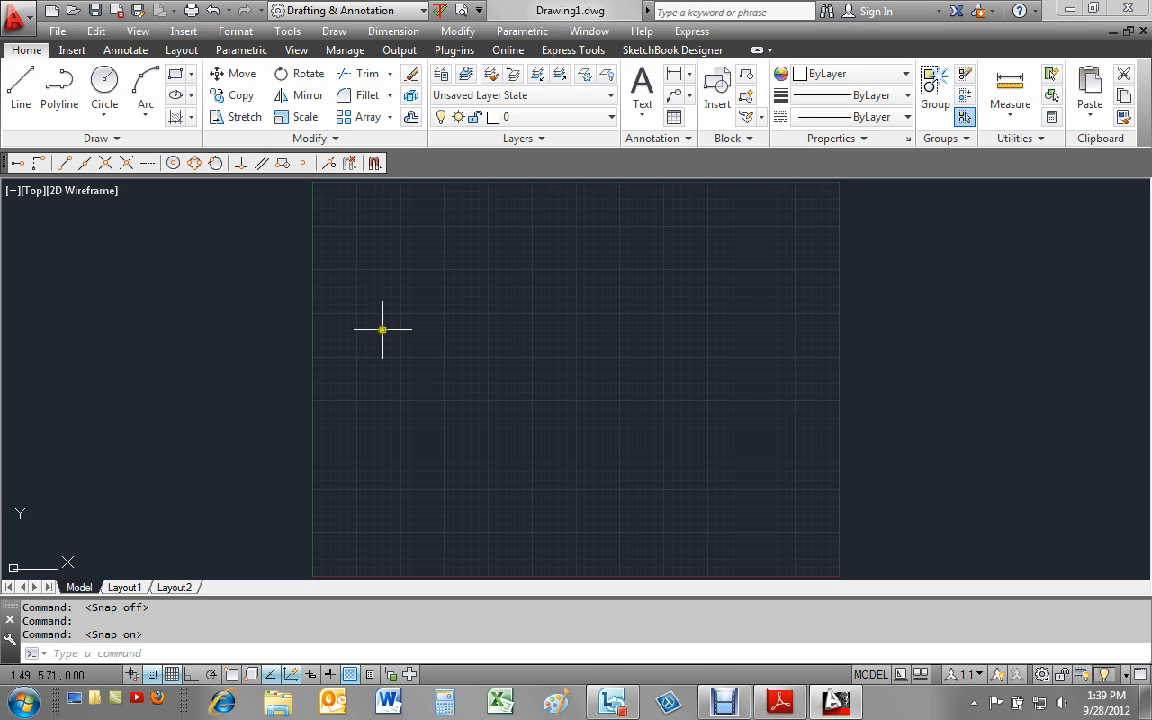
{"action": "left_click", "coordinate": [190, 76]}
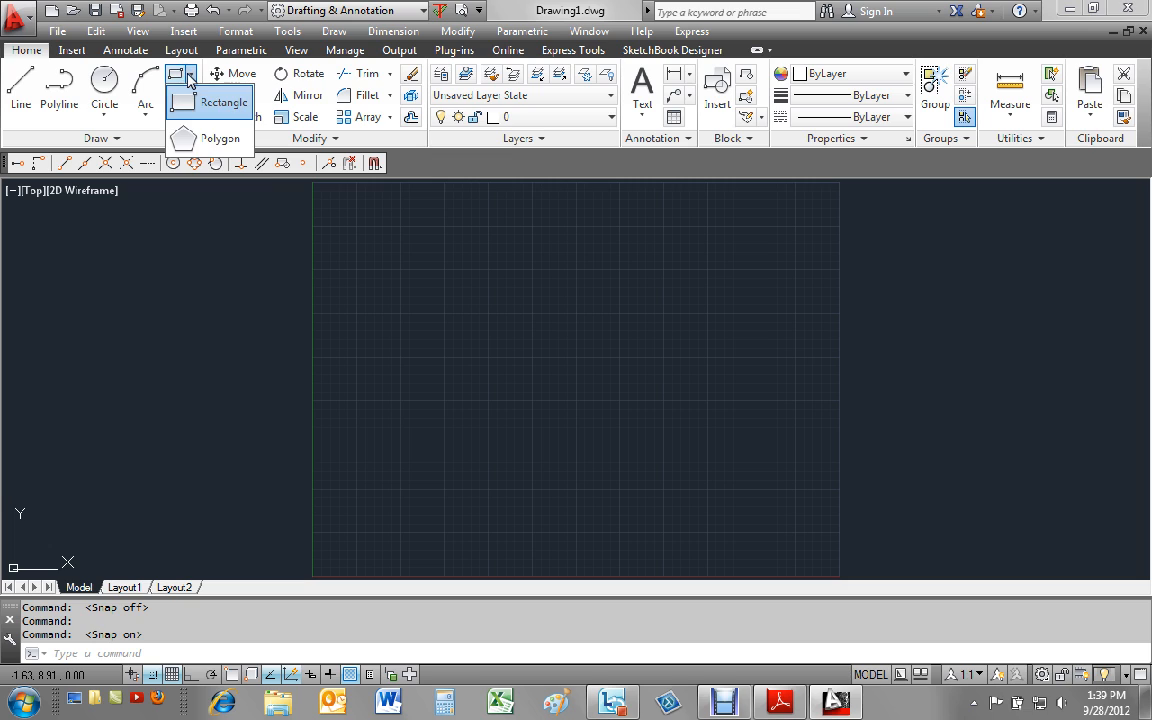
{"action": "left_click", "coordinate": [195, 138]}
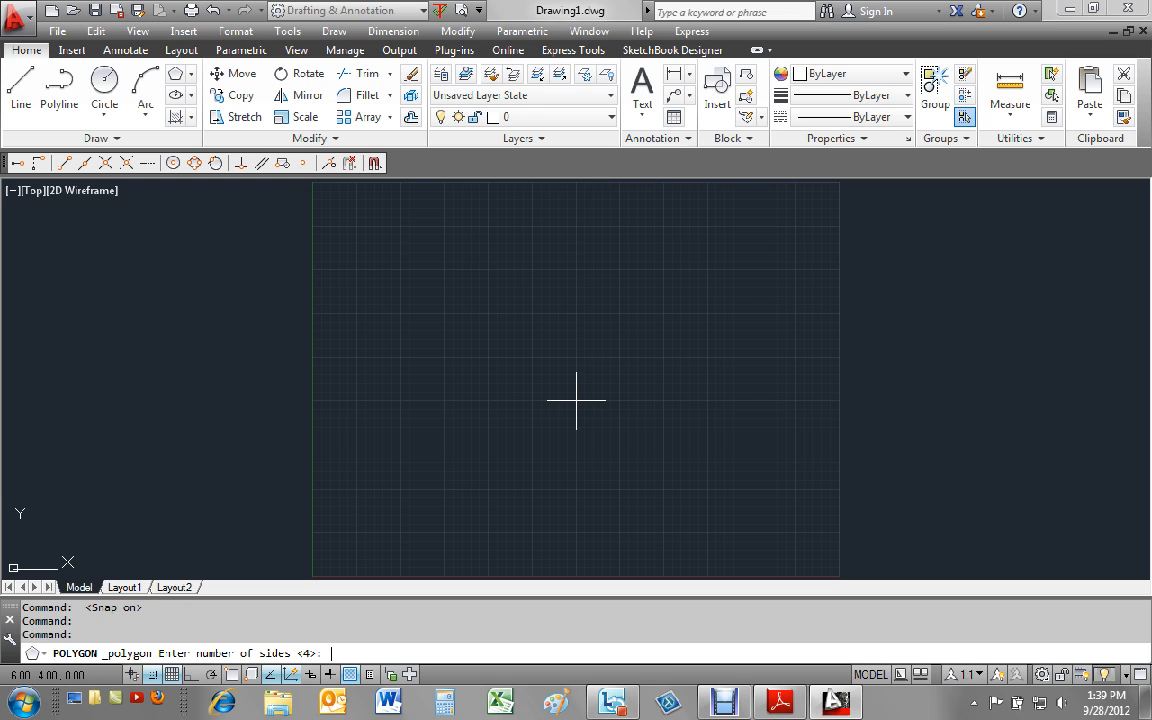
{"action": "key", "text": "Return"}
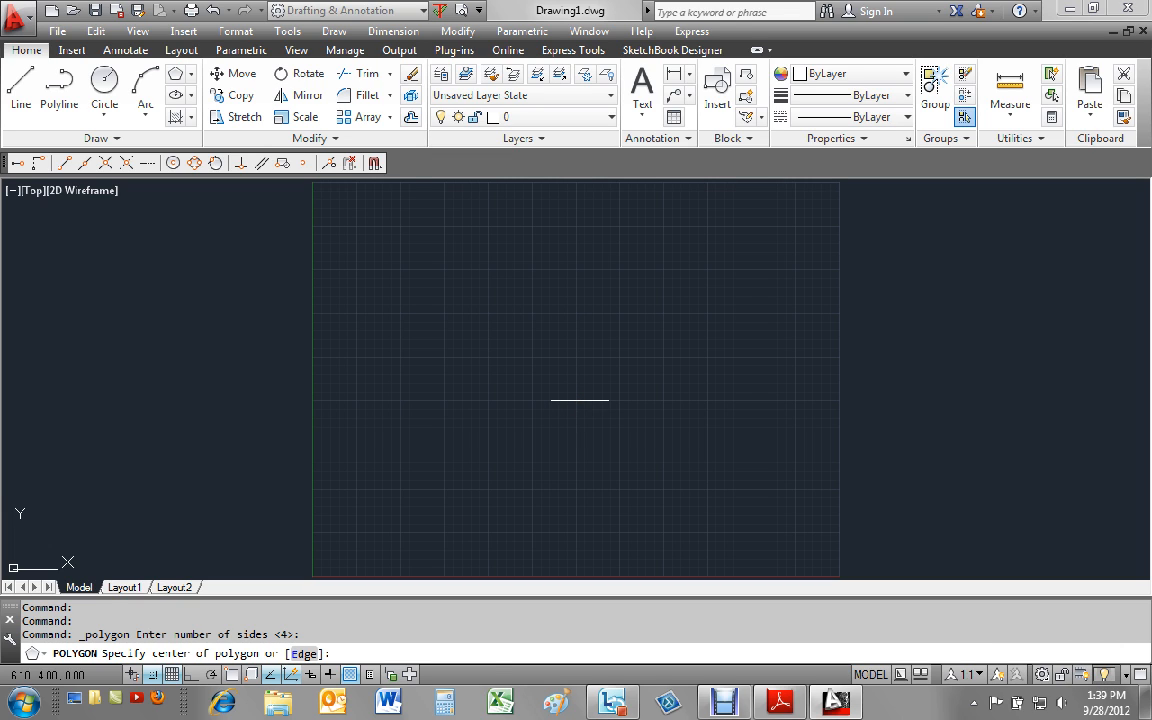
{"action": "left_click", "coordinate": [580, 400]}
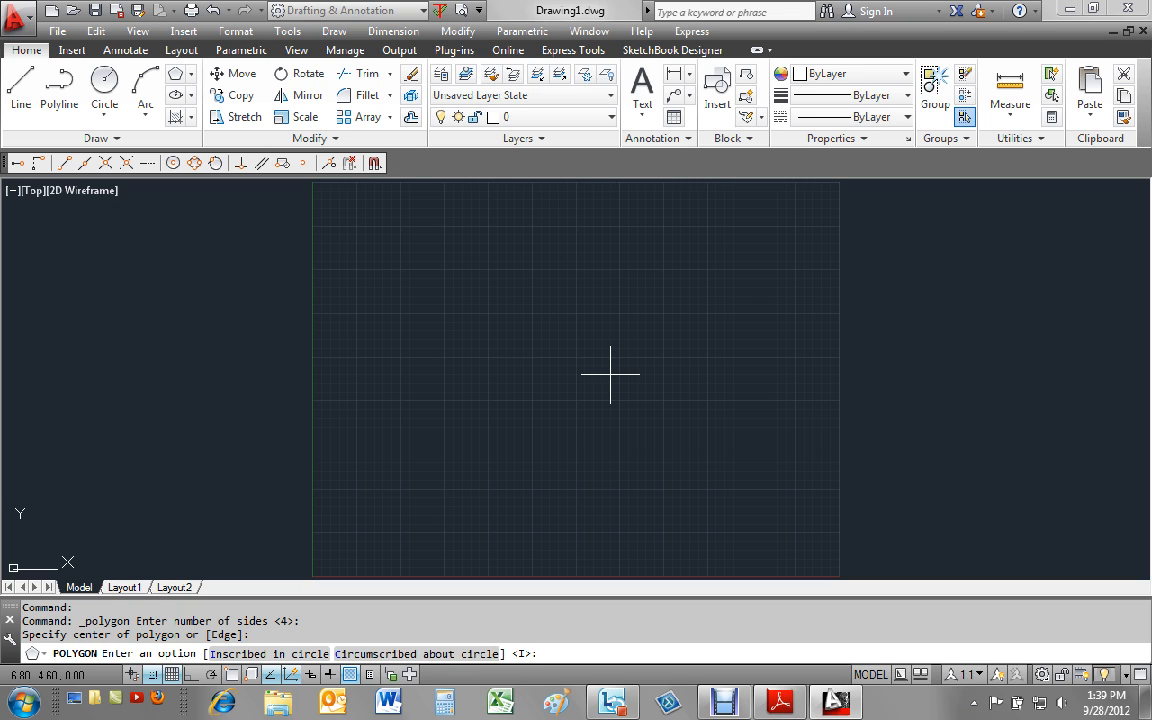
{"action": "key", "text": "Return"}
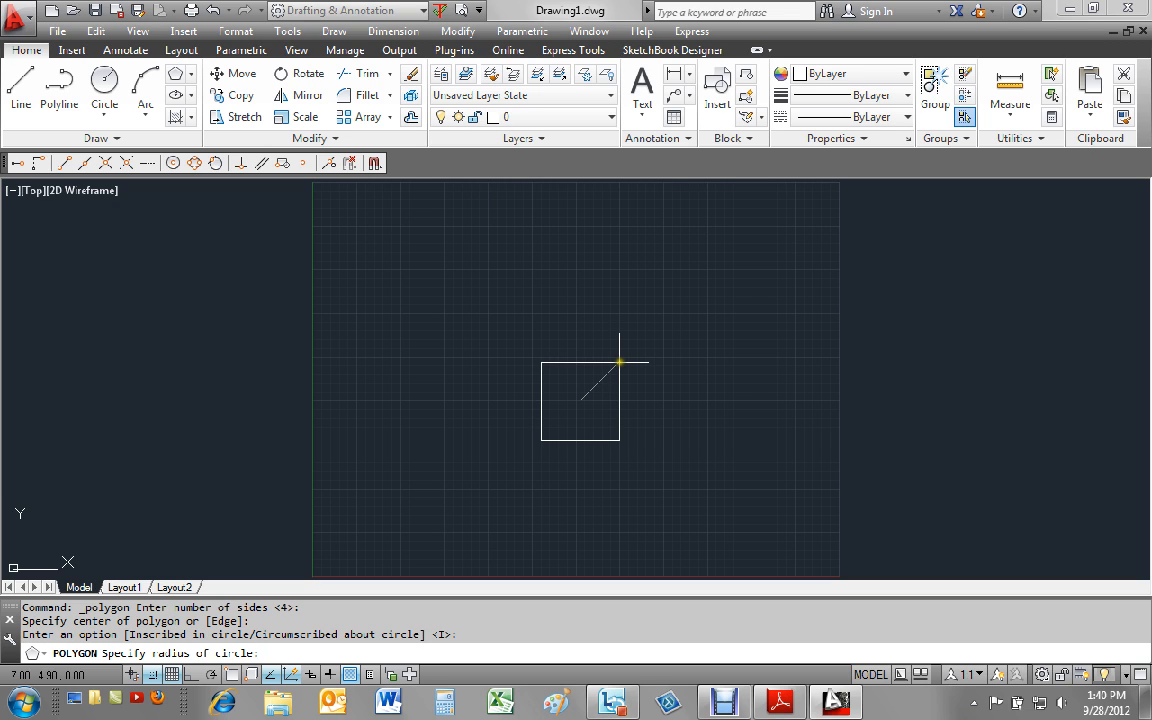
{"action": "key", "text": "Escape"}
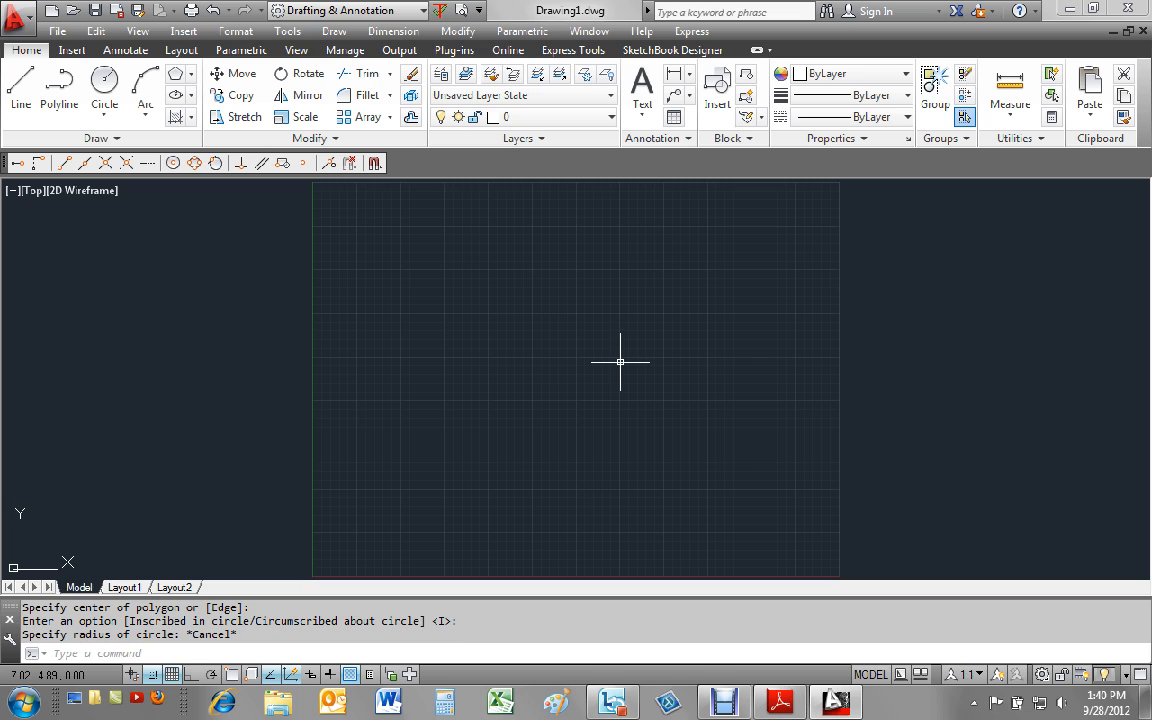
Step: Draw a four-sided polygon centred at 6,4, circumscribed about a circle of radius 1
{"action": "key", "text": "Return"}
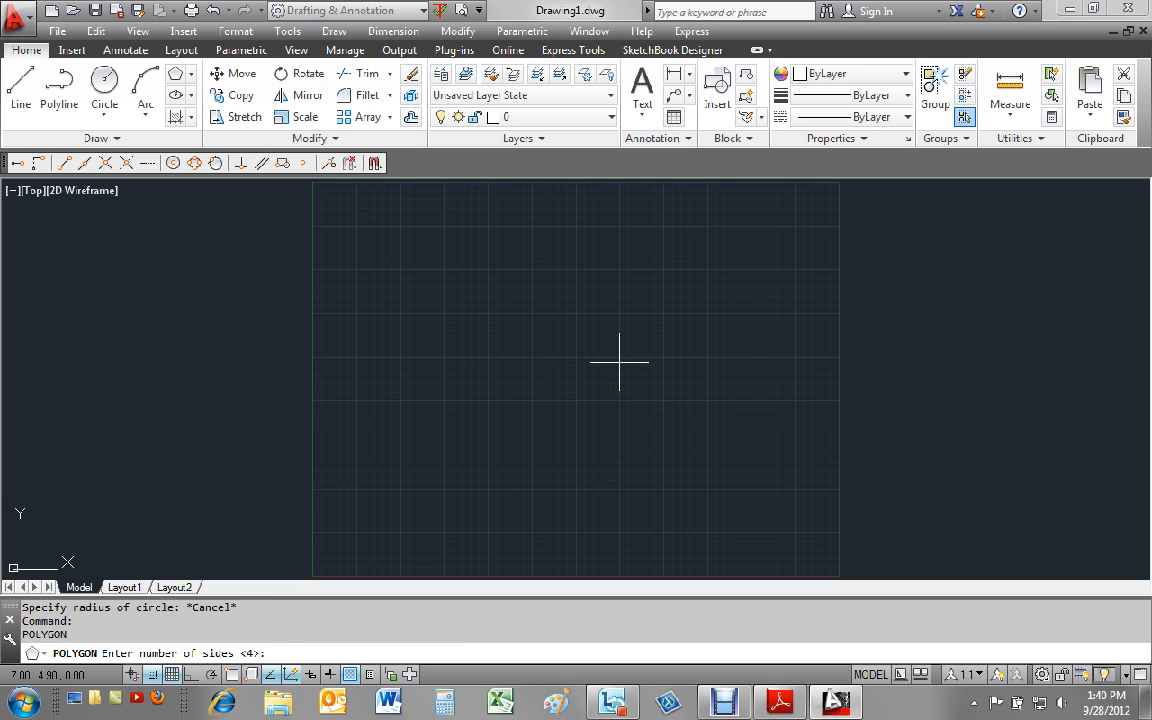
{"action": "key", "text": "Return"}
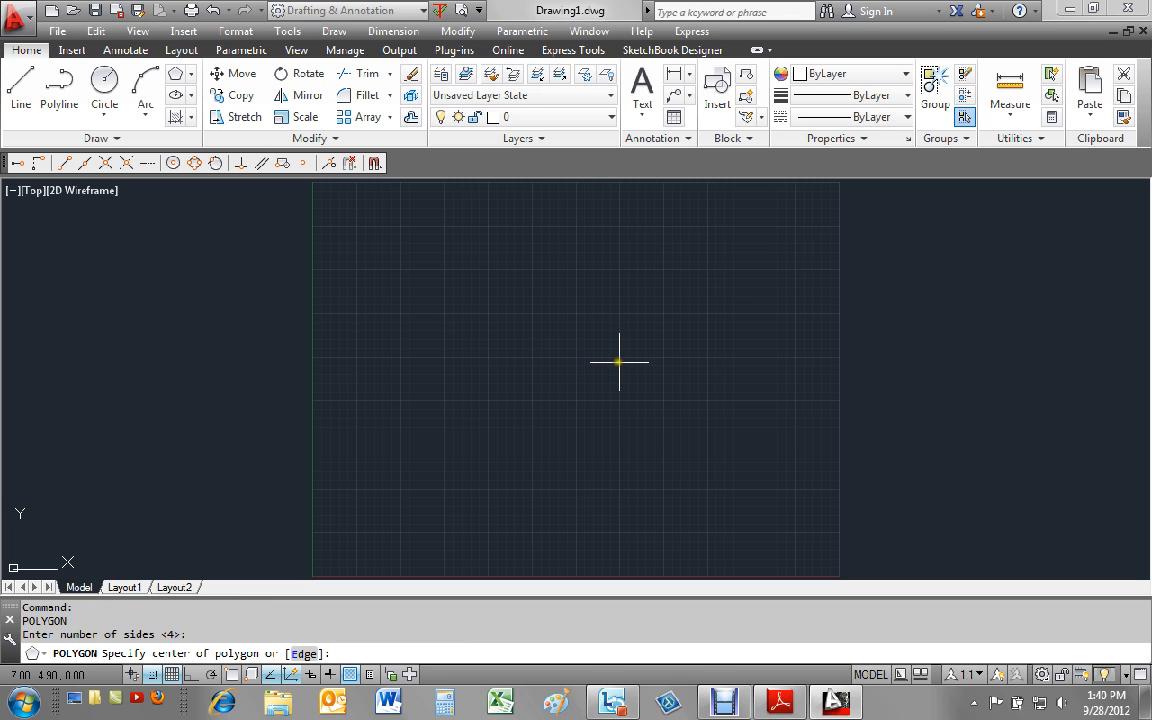
{"action": "left_click", "coordinate": [576, 401]}
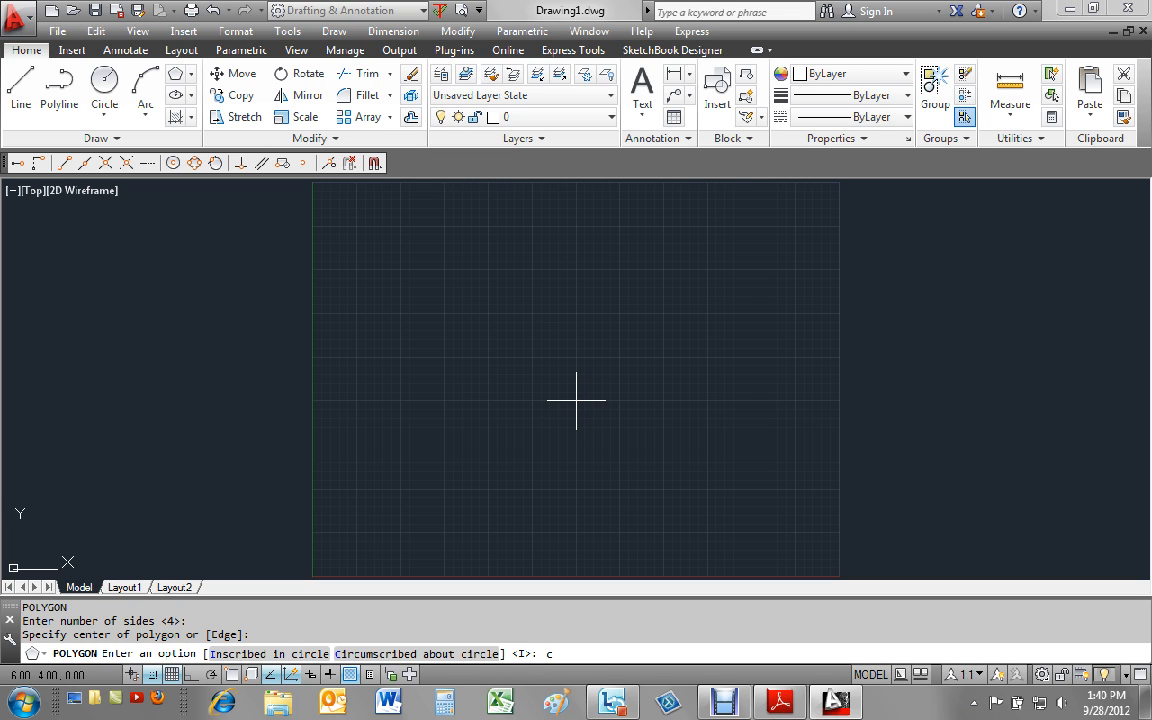
{"action": "type", "text": "c"}
{"action": "key", "text": "Return"}
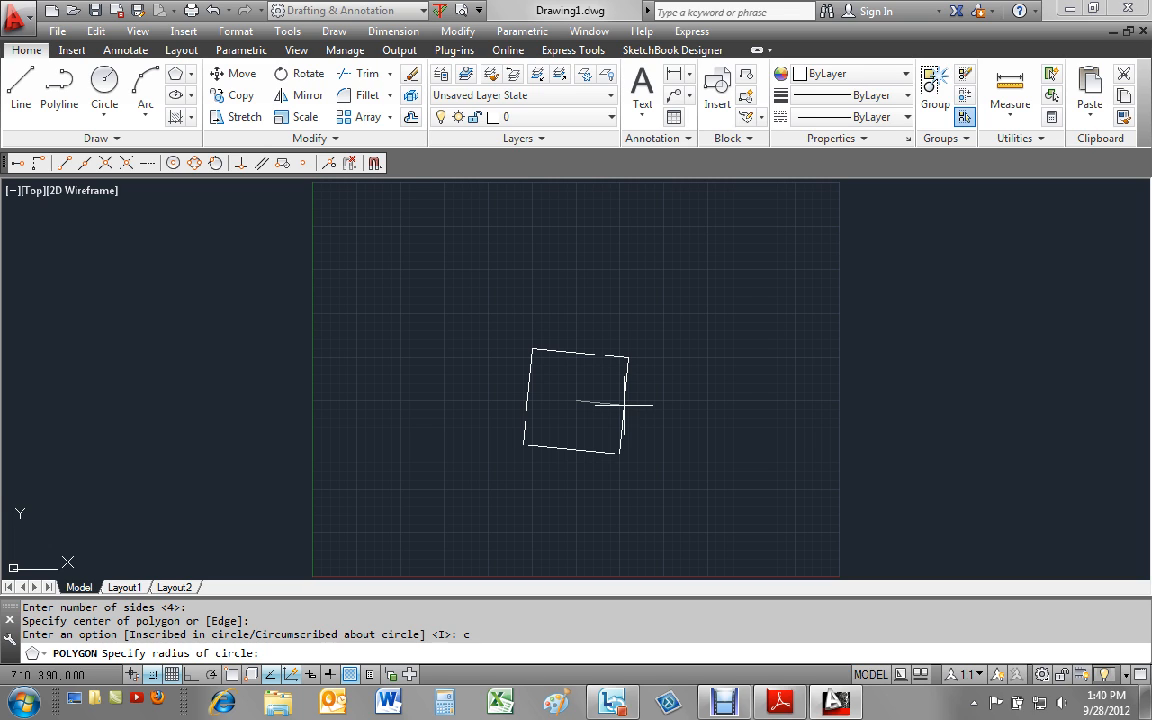
{"action": "type", "text": "1"}
{"action": "key", "text": "Return"}
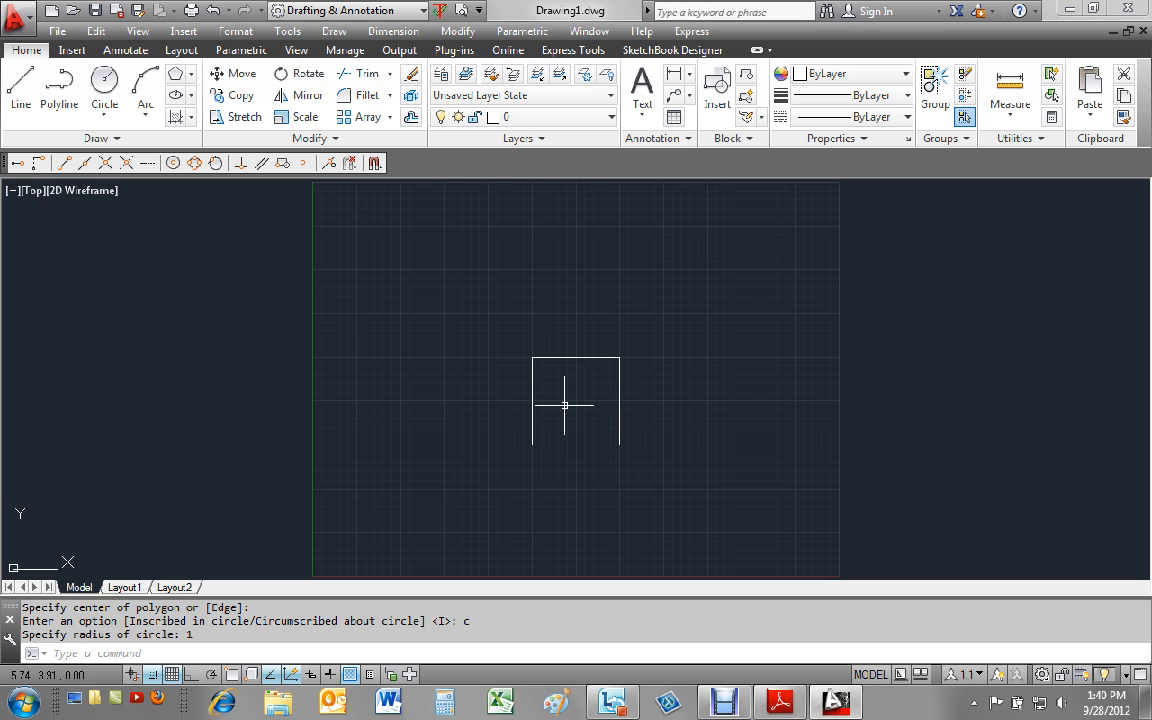
Step: Offset the square inward by 0.2
{"action": "type", "text": "o"}
{"action": "key", "text": "Return"}
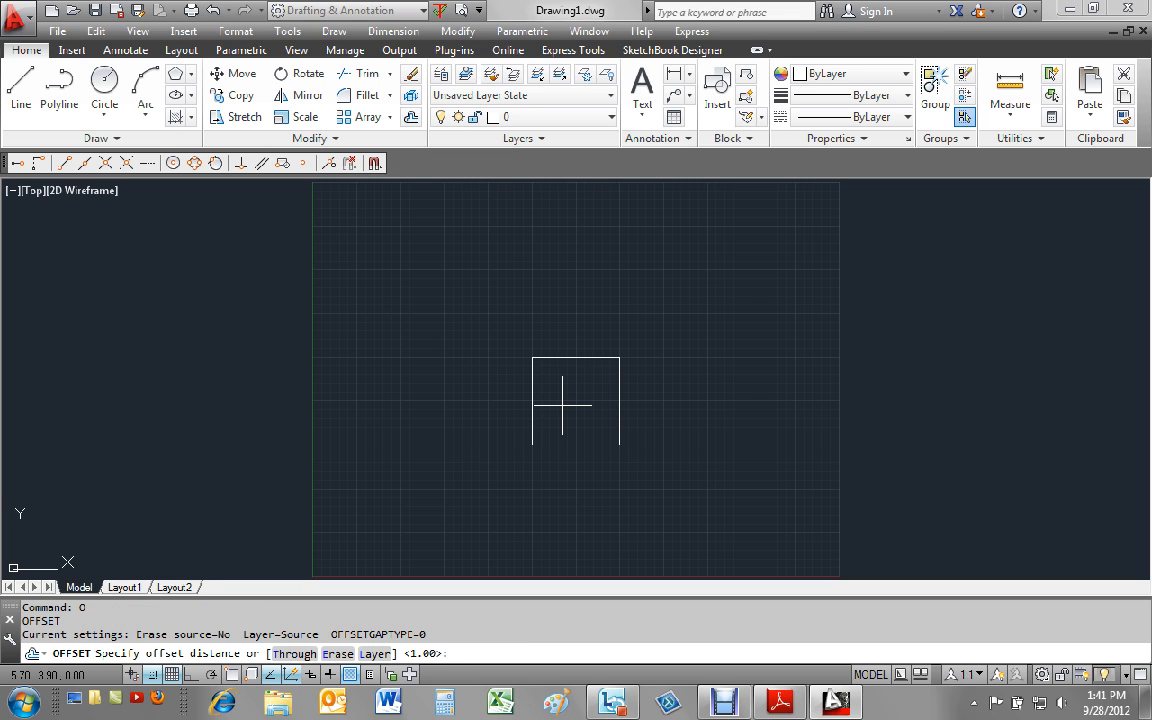
{"action": "type", "text": ".2"}
{"action": "key", "text": "Return"}
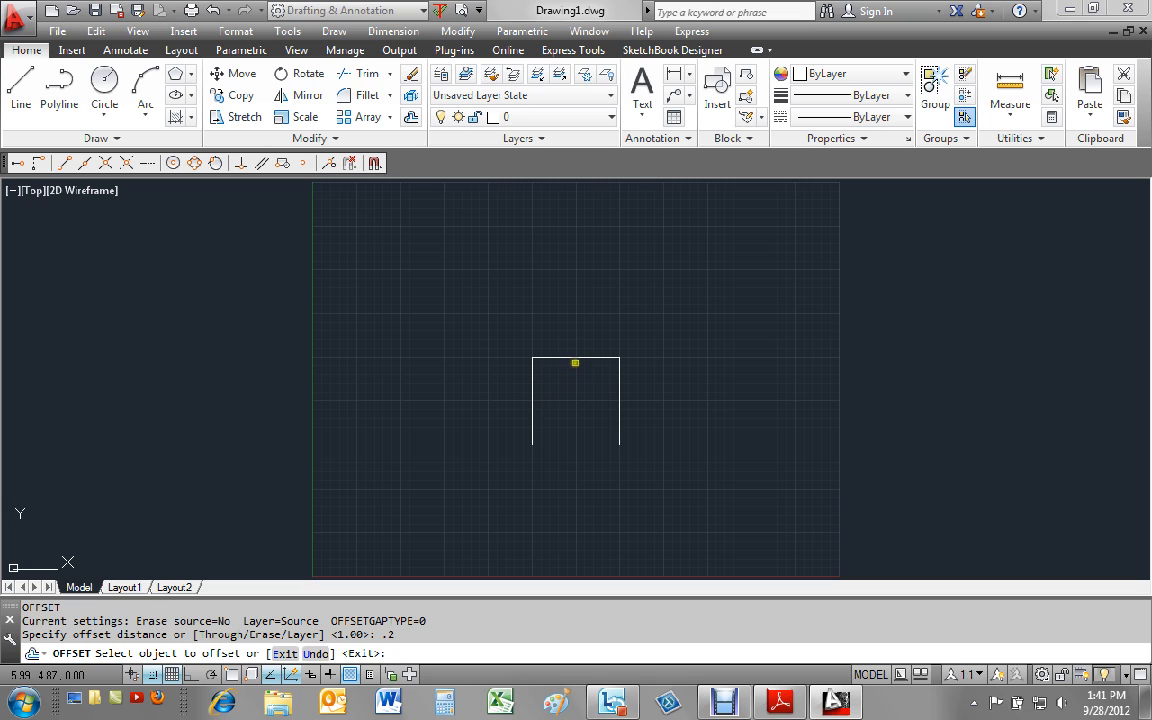
{"action": "left_click", "coordinate": [575, 360]}
{"action": "left_click", "coordinate": [573, 380]}
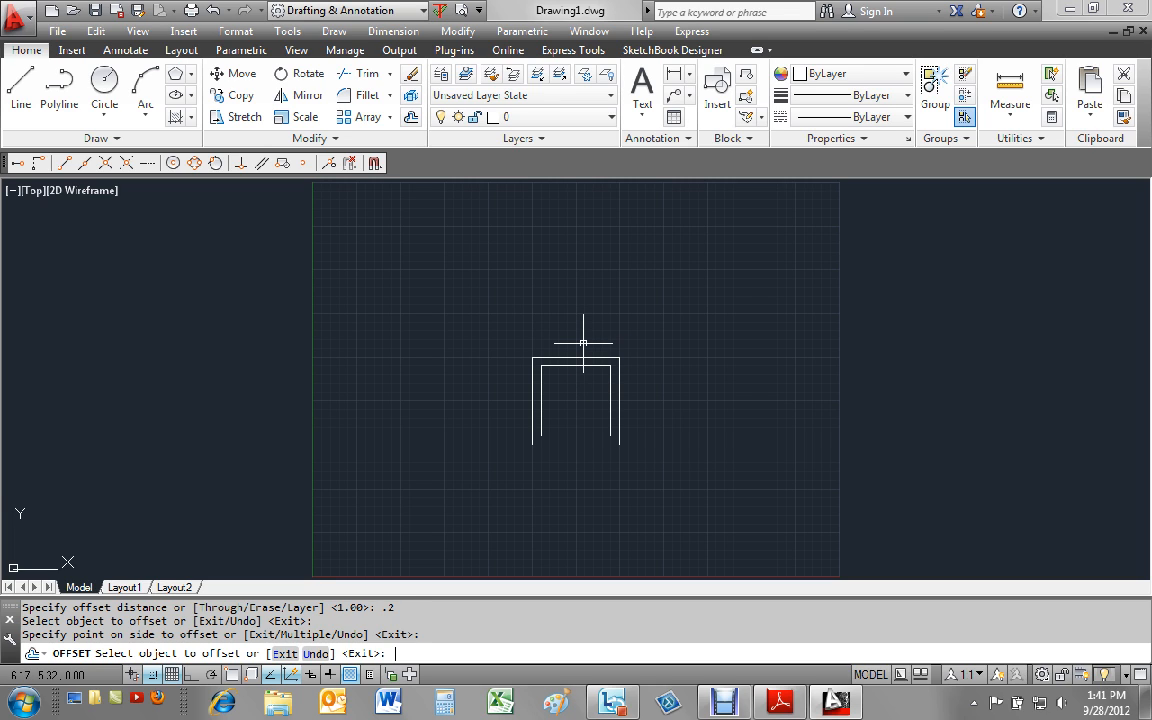
{"action": "key", "text": "Return"}
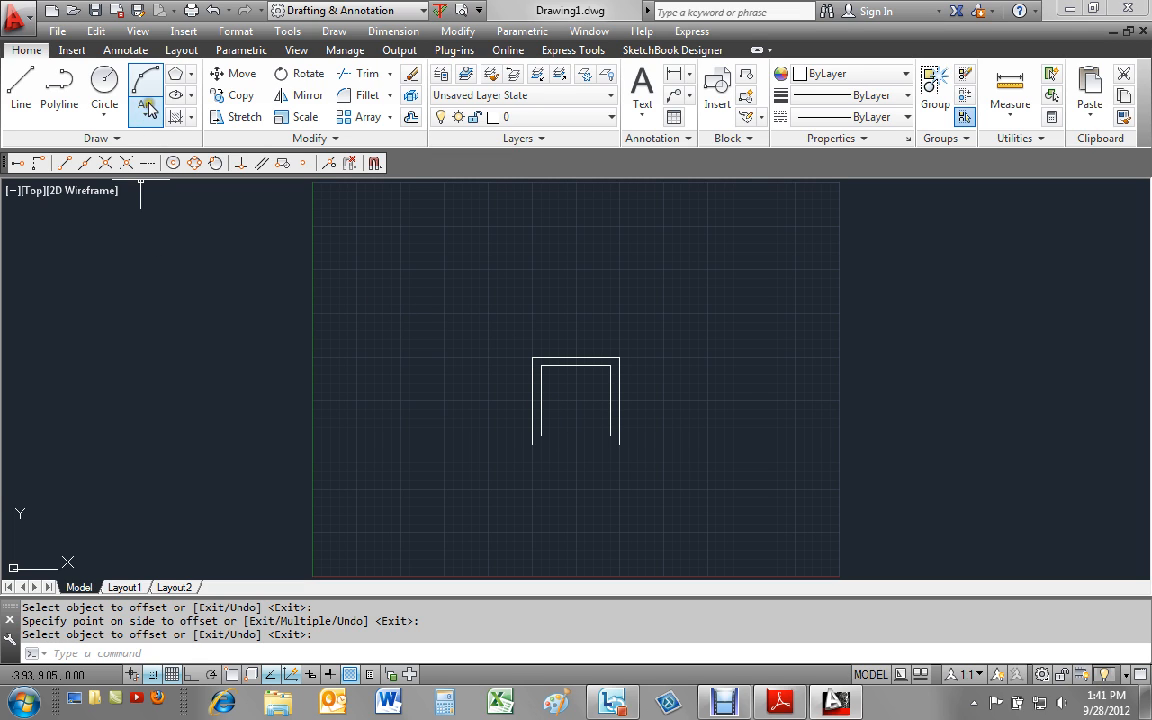
{"action": "key", "text": "Return"}
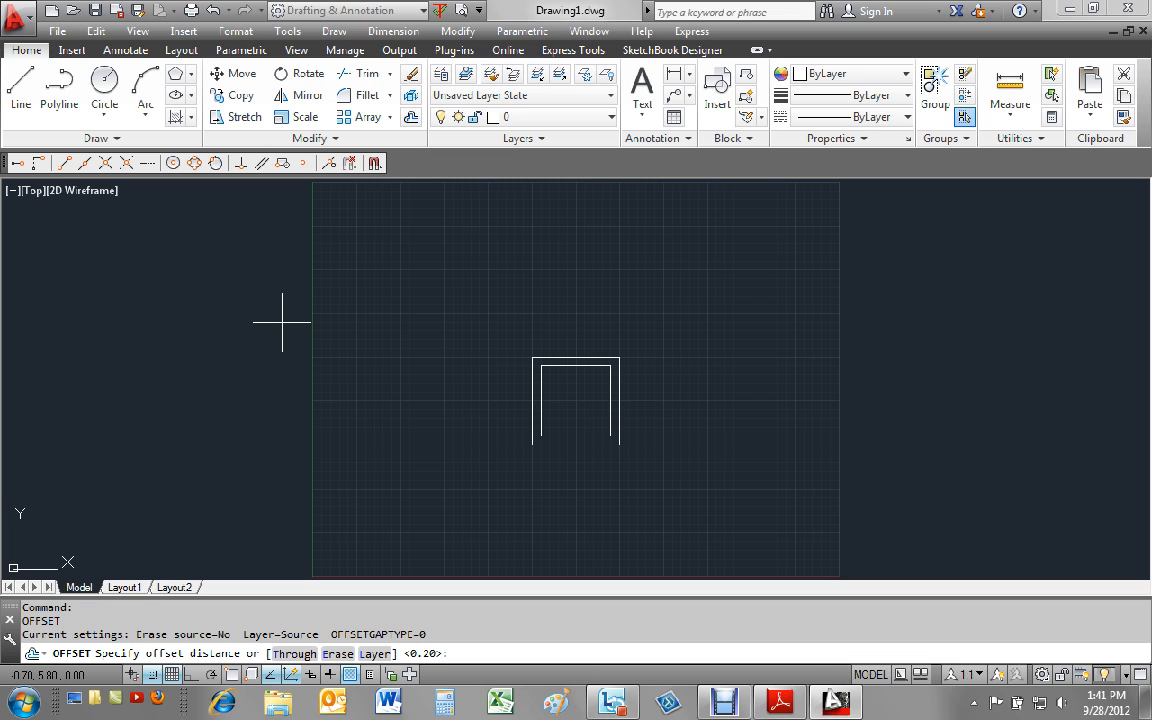
{"action": "key", "text": "Escape"}
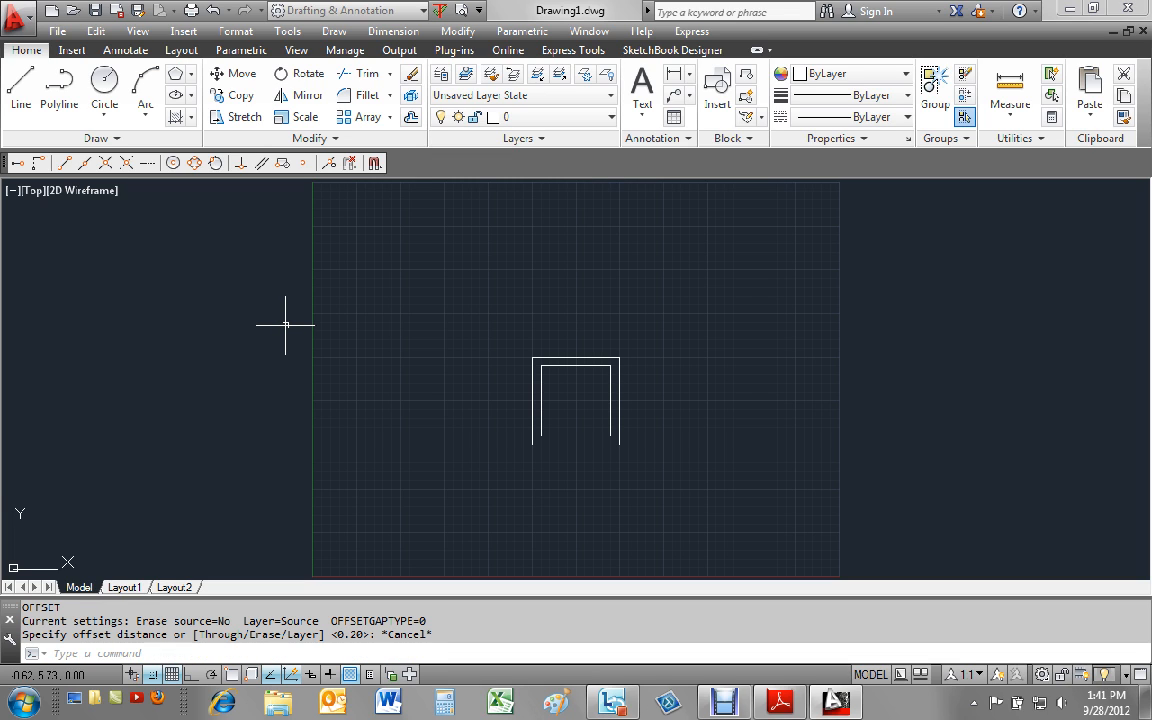
{"action": "left_click", "coordinate": [190, 76]}
{"action": "left_click", "coordinate": [205, 138]}
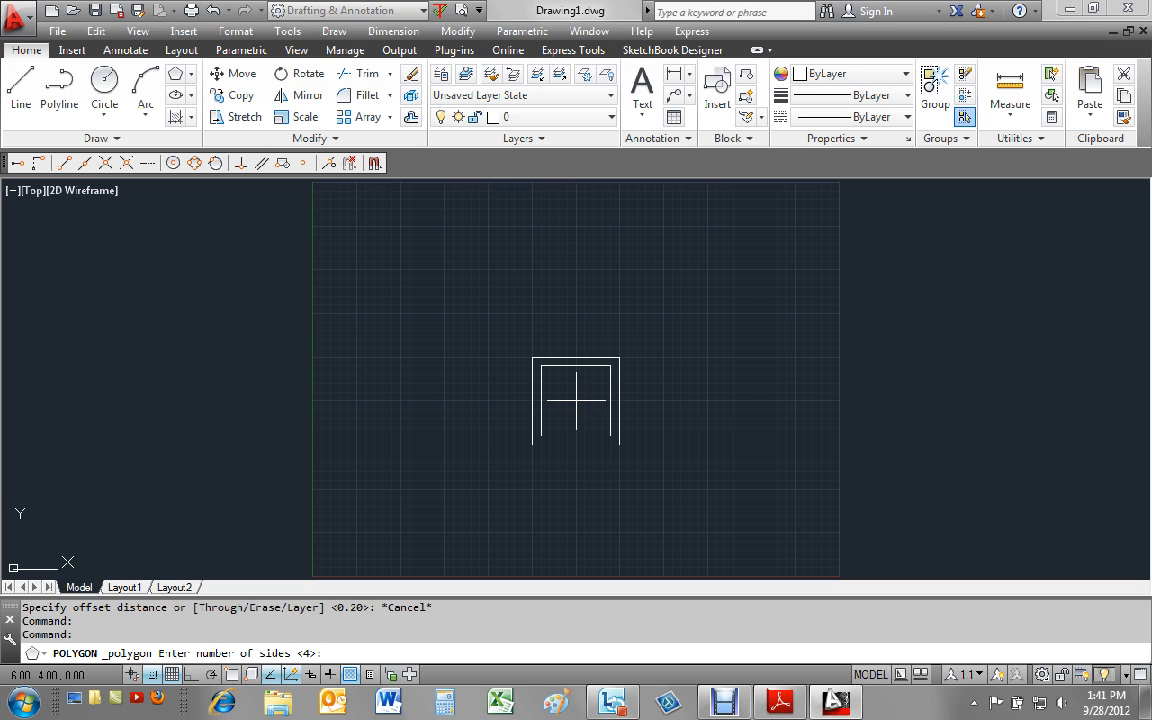
{"action": "key", "text": "Return"}
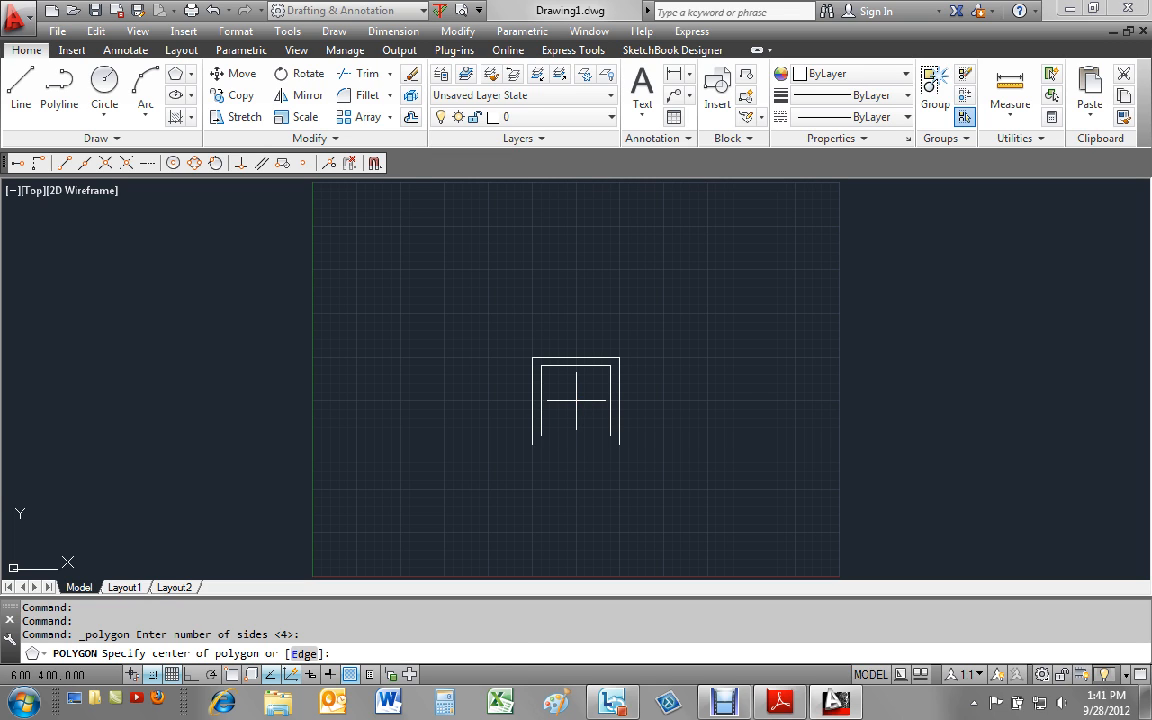
{"action": "left_click", "coordinate": [575, 401]}
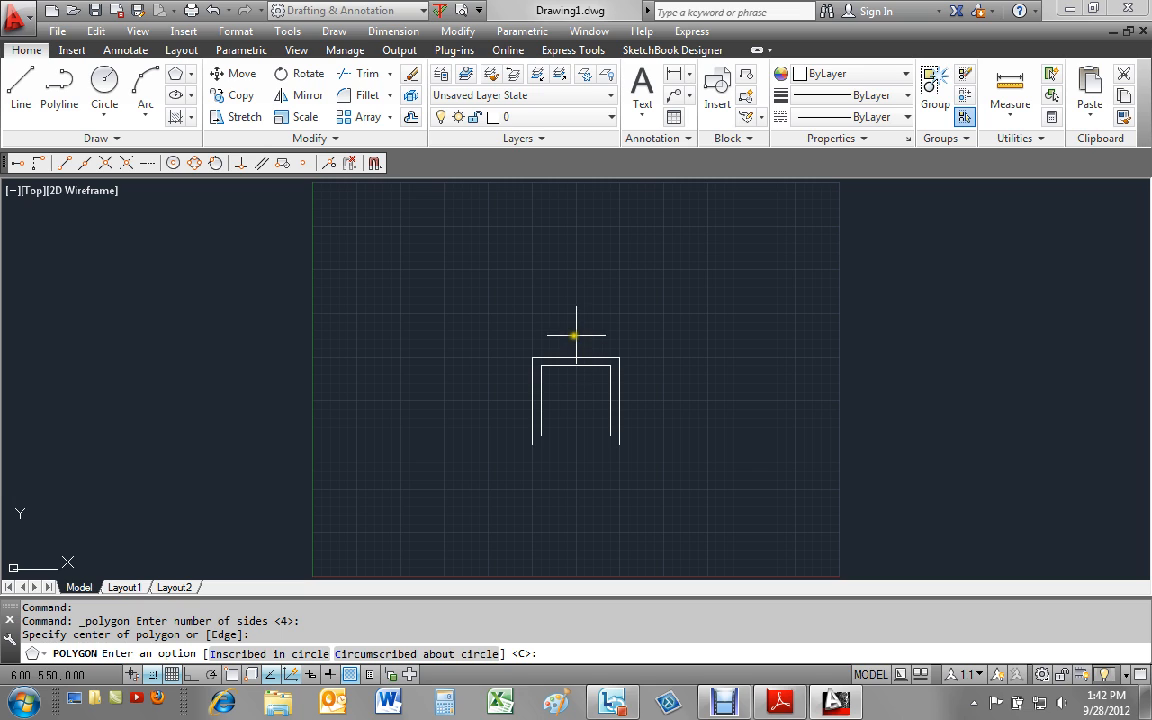
{"action": "left_click", "coordinate": [575, 409]}
{"action": "key", "text": "Escape"}
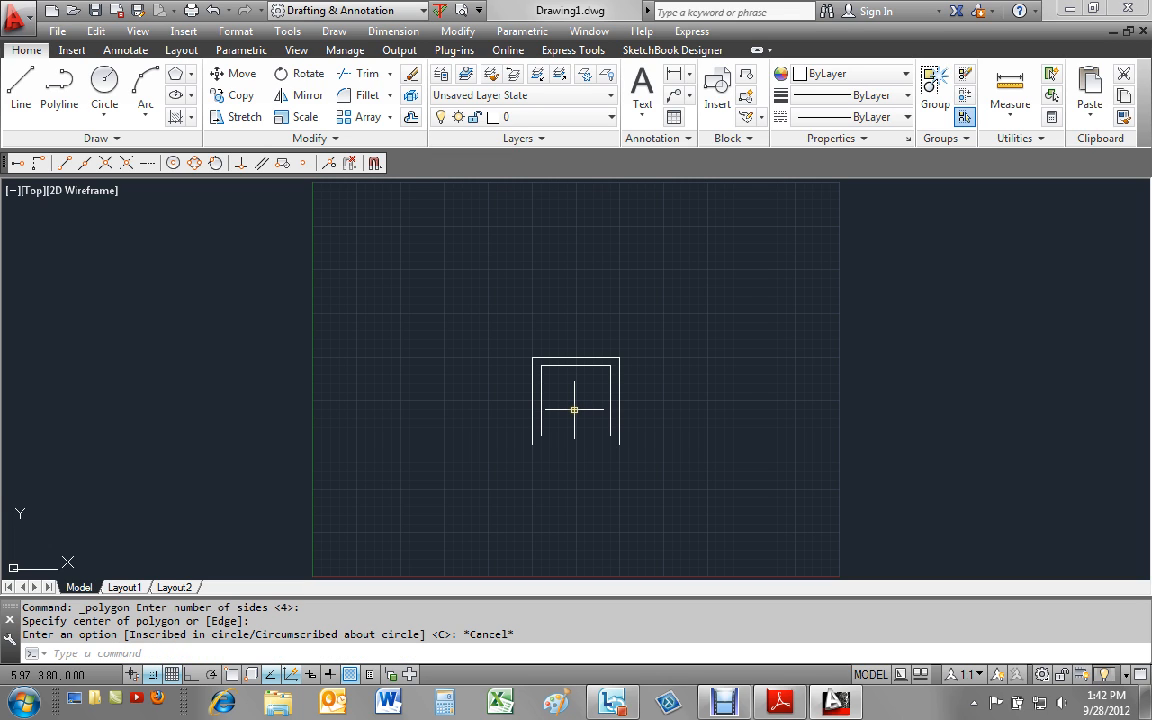
Step: Draw a circle centred at 6,4 through the endpoint at the outer square's upper-right corner, with grid snap turned off for the radius
{"action": "type", "text": "c"}
{"action": "key", "text": "Return"}
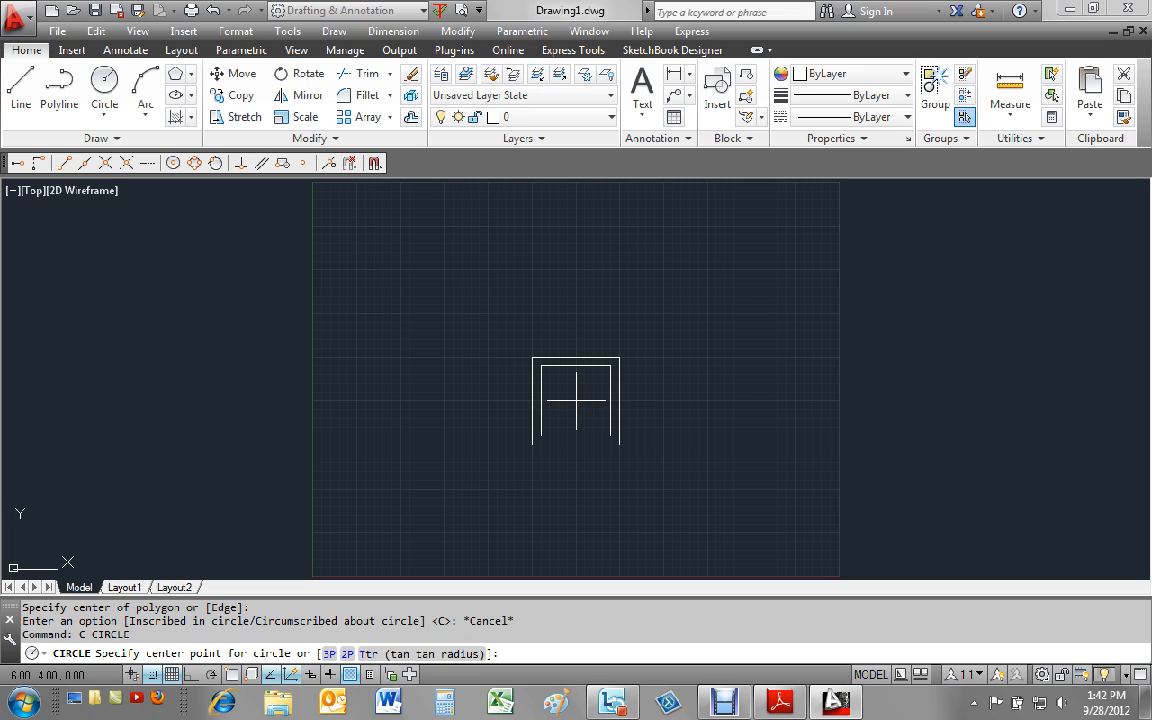
{"action": "left_click", "coordinate": [575, 402]}
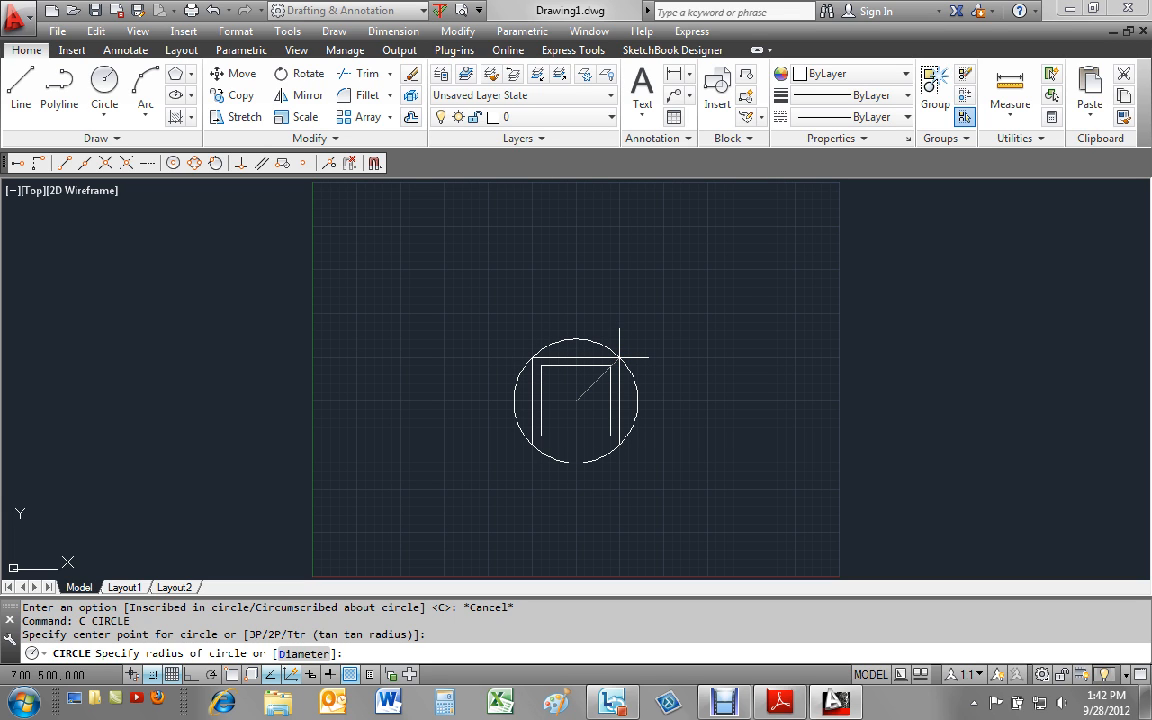
{"action": "key", "text": "F9"}
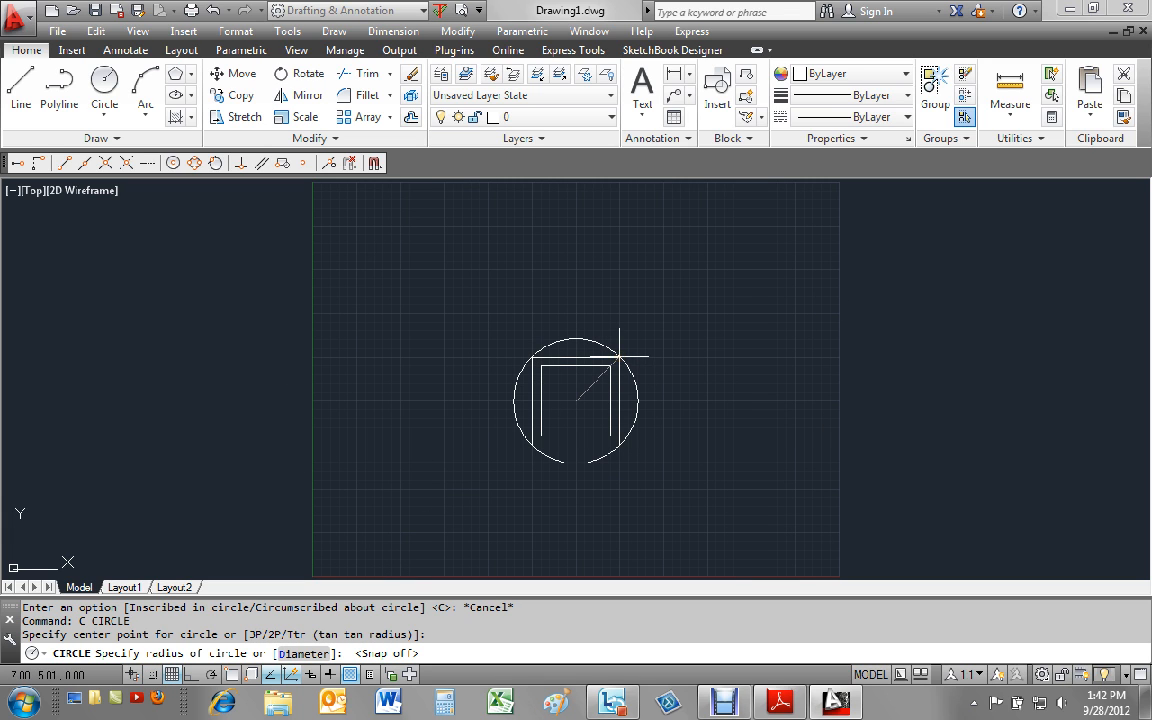
{"action": "left_click", "coordinate": [66, 165]}
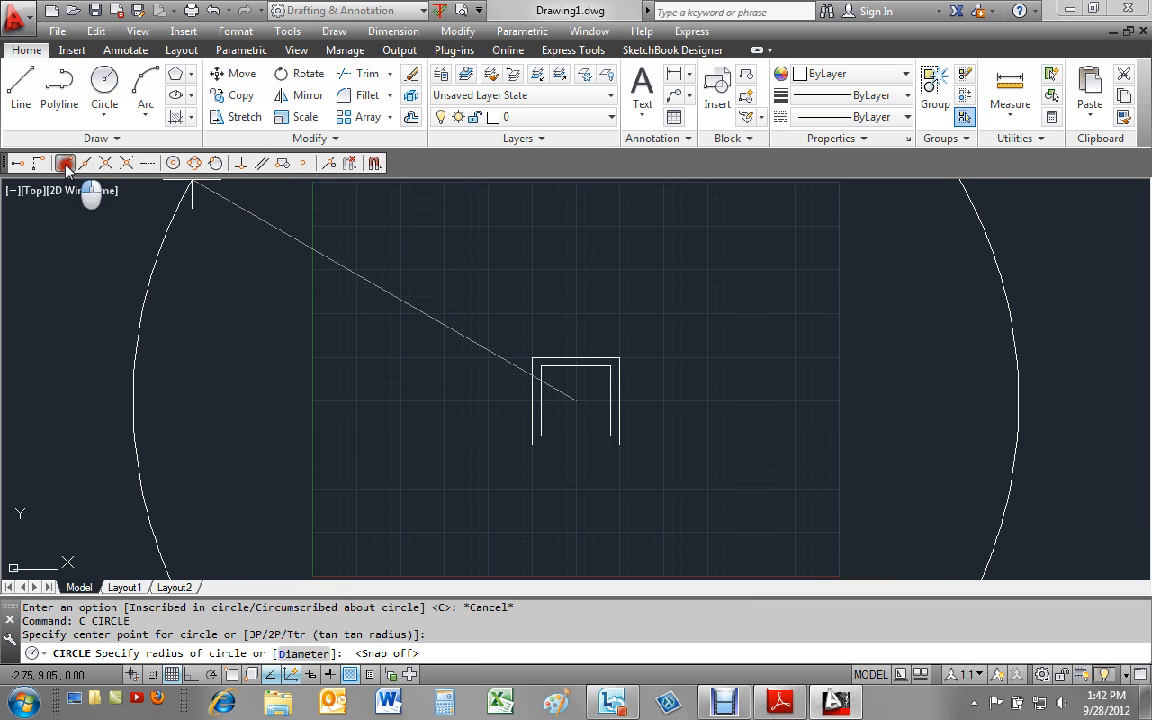
{"action": "left_click", "coordinate": [619, 357]}
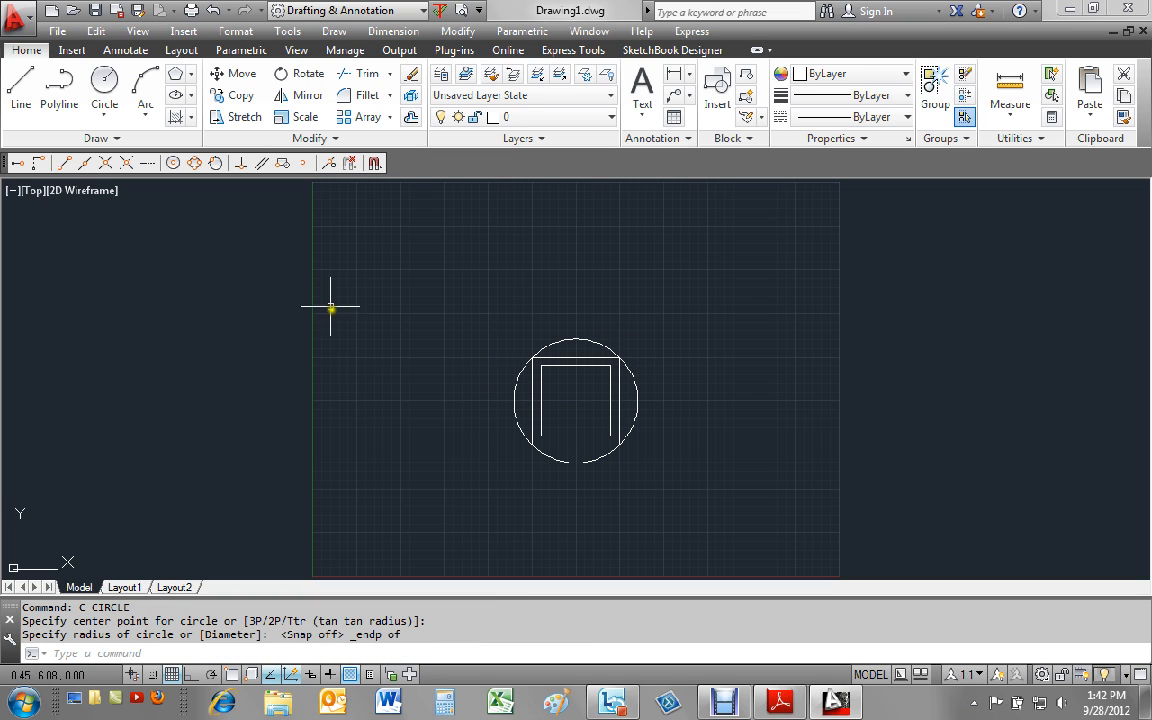
Step: Turn grid snap back on and draw a four-sided inscribed polygon centred at 6,4 with a vertex on the circle's top quadrant
{"action": "left_click", "coordinate": [178, 74]}
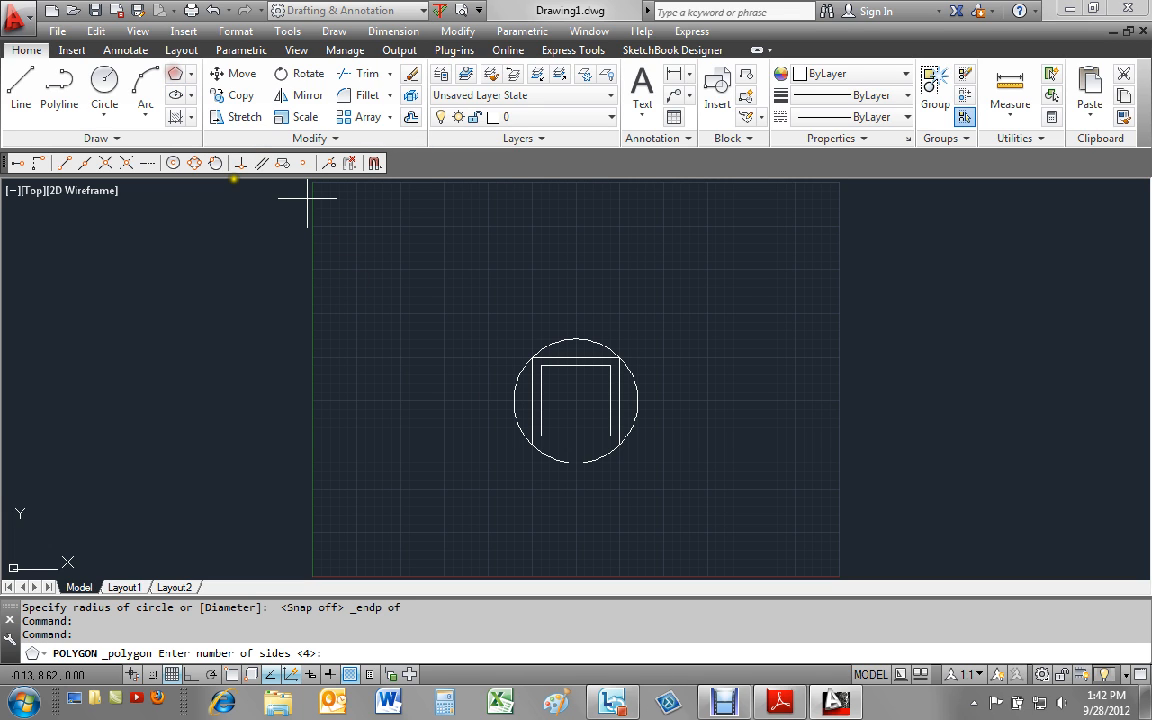
{"action": "key", "text": "Return"}
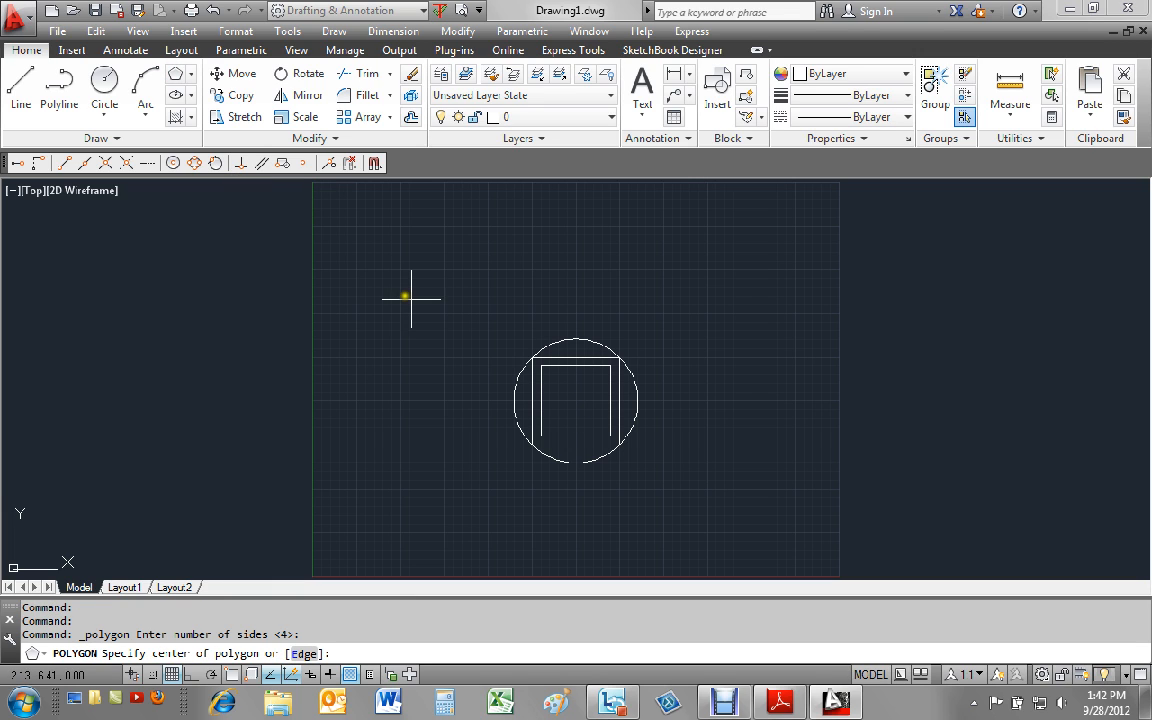
{"action": "left_click", "coordinate": [151, 675]}
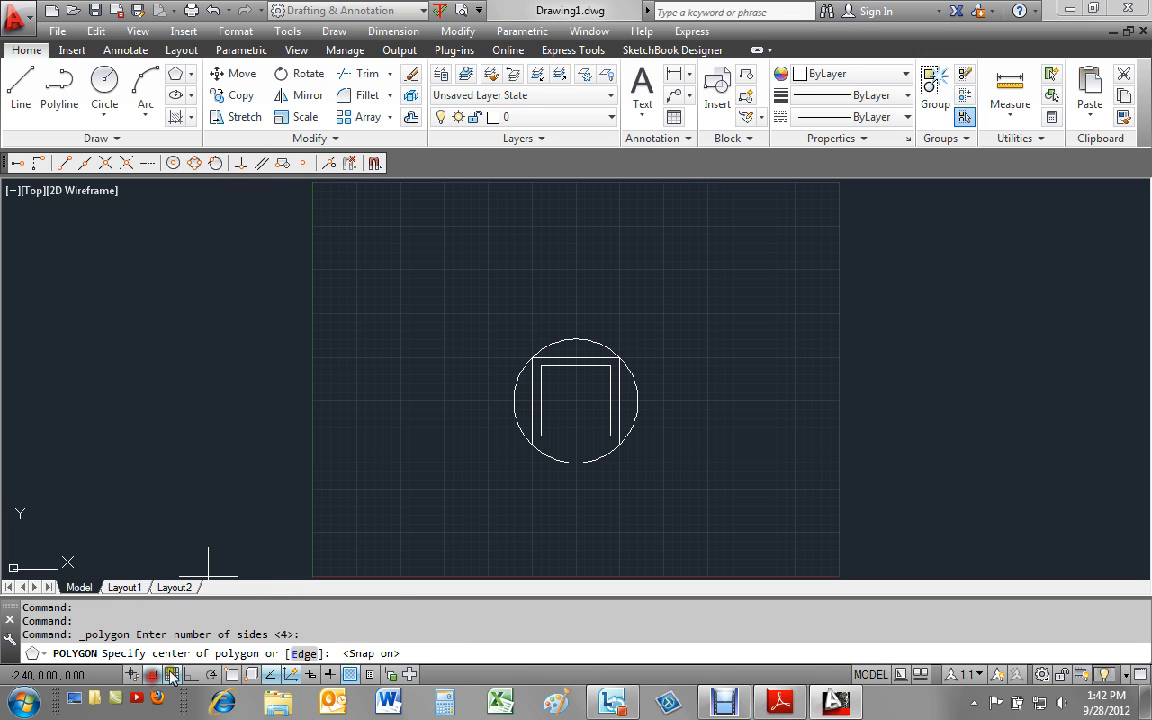
{"action": "left_click", "coordinate": [576, 400]}
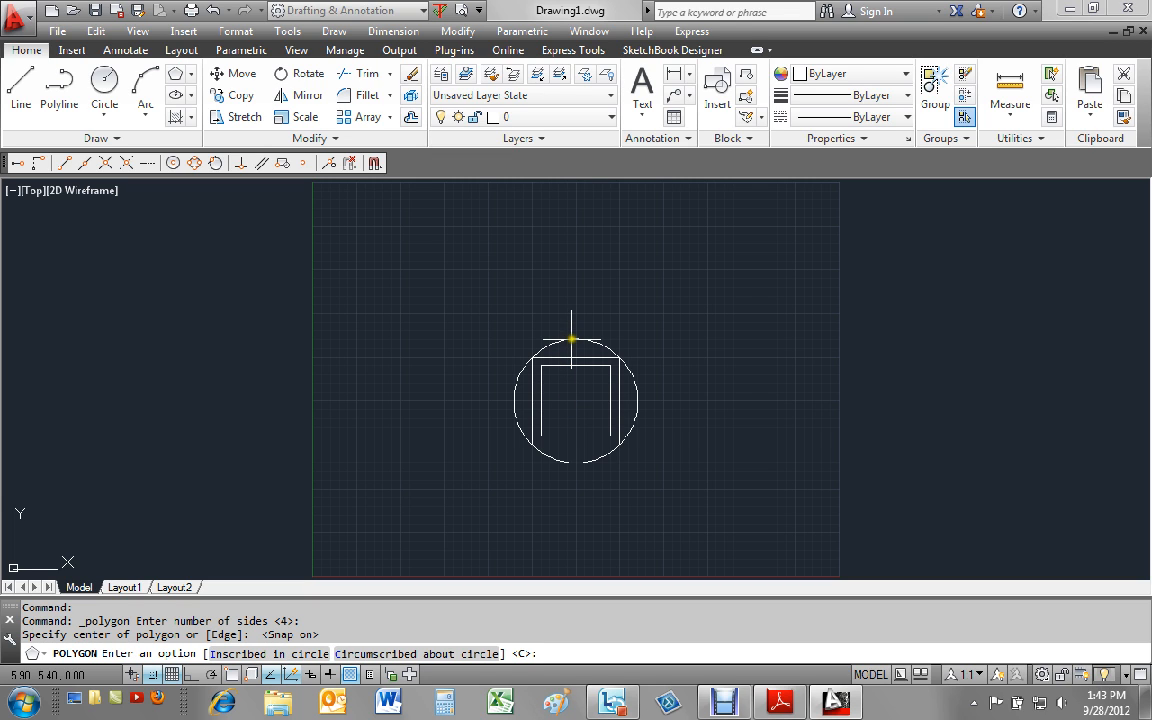
{"action": "type", "text": "i"}
{"action": "key", "text": "Return"}
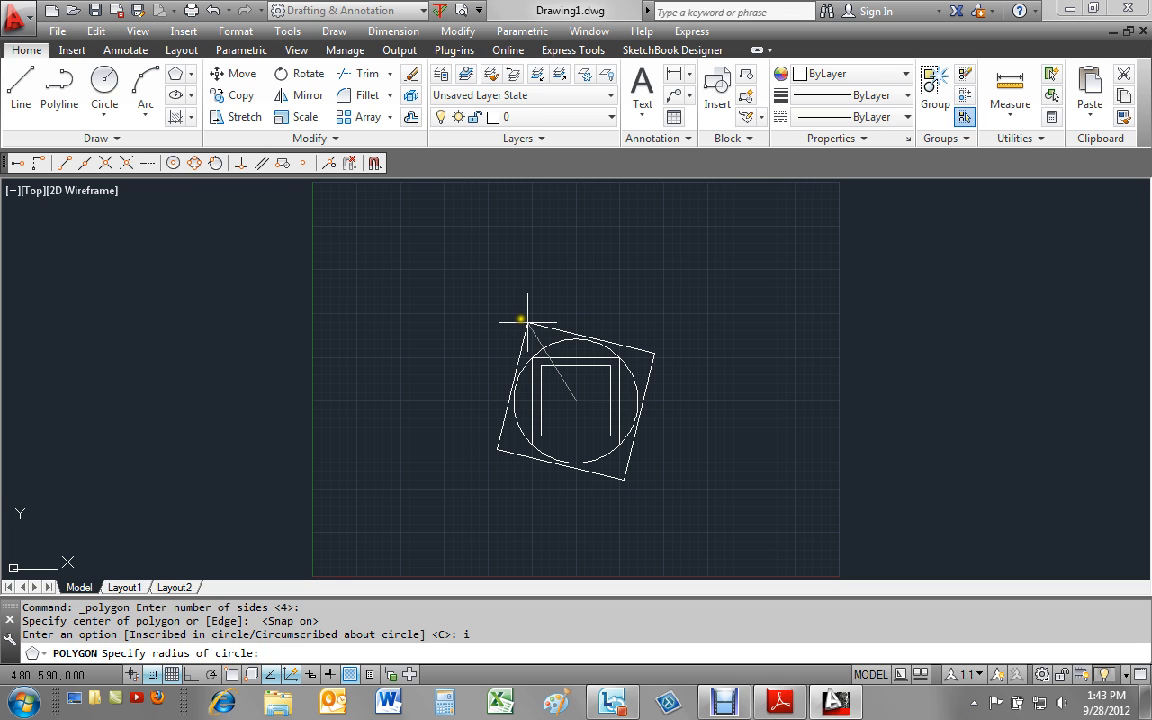
{"action": "left_click", "coordinate": [192, 163]}
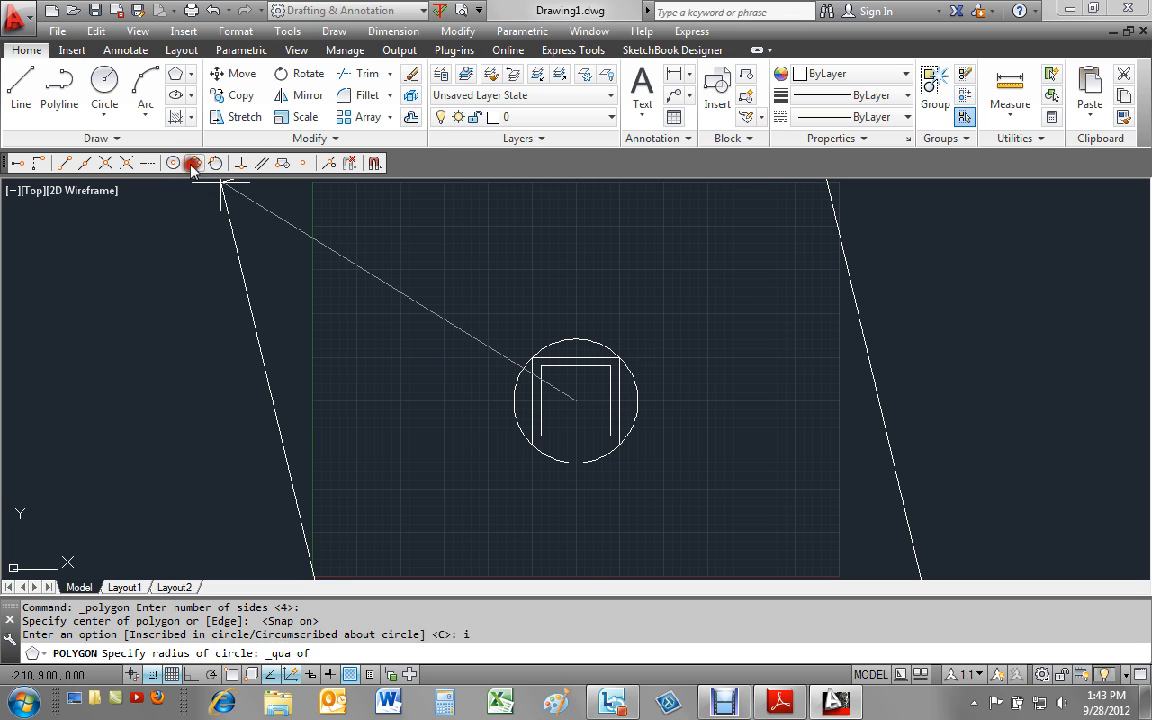
{"action": "left_click", "coordinate": [576, 340]}
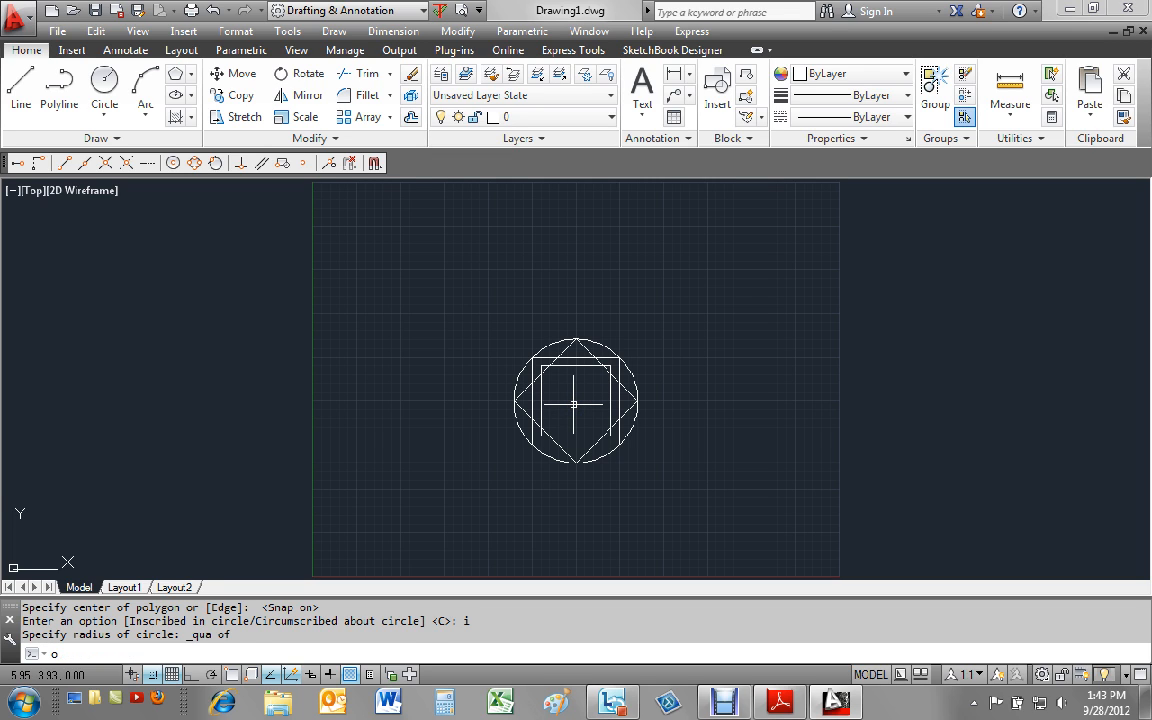
Step: Offset the rotated square inward by 0.20
{"action": "type", "text": "o"}
{"action": "key", "text": "Return"}
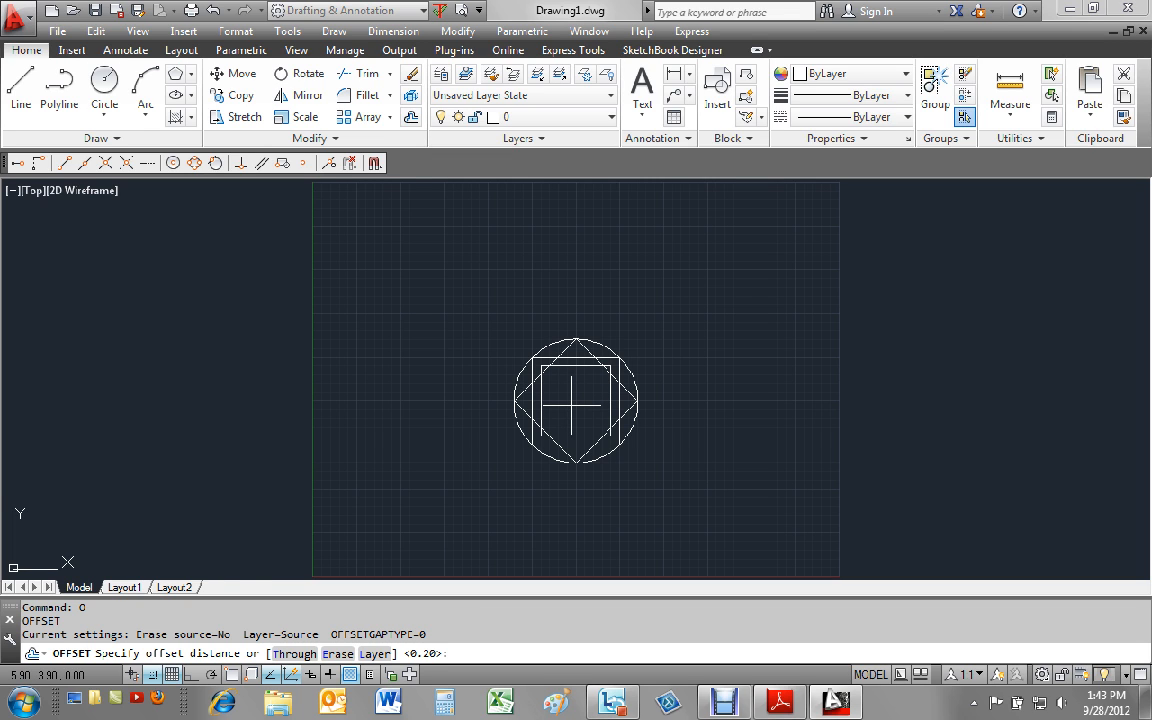
{"action": "key", "text": "Return"}
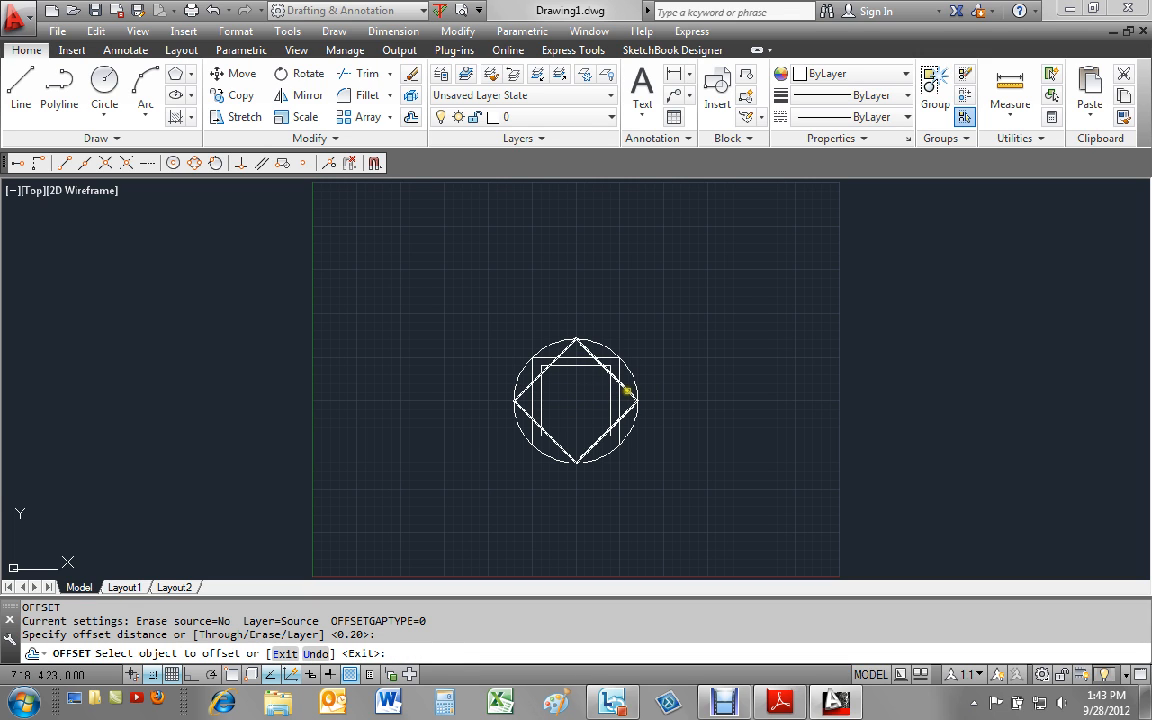
{"action": "left_click", "coordinate": [629, 394]}
{"action": "left_click", "coordinate": [580, 405]}
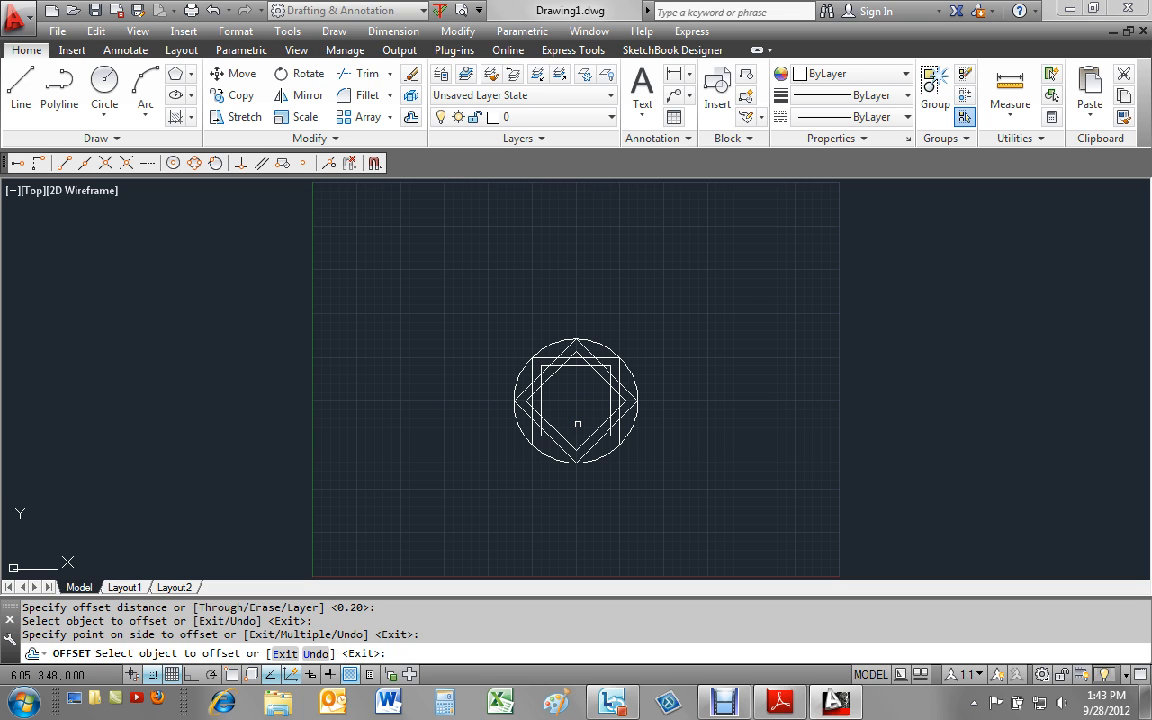
{"action": "key", "text": "Return"}
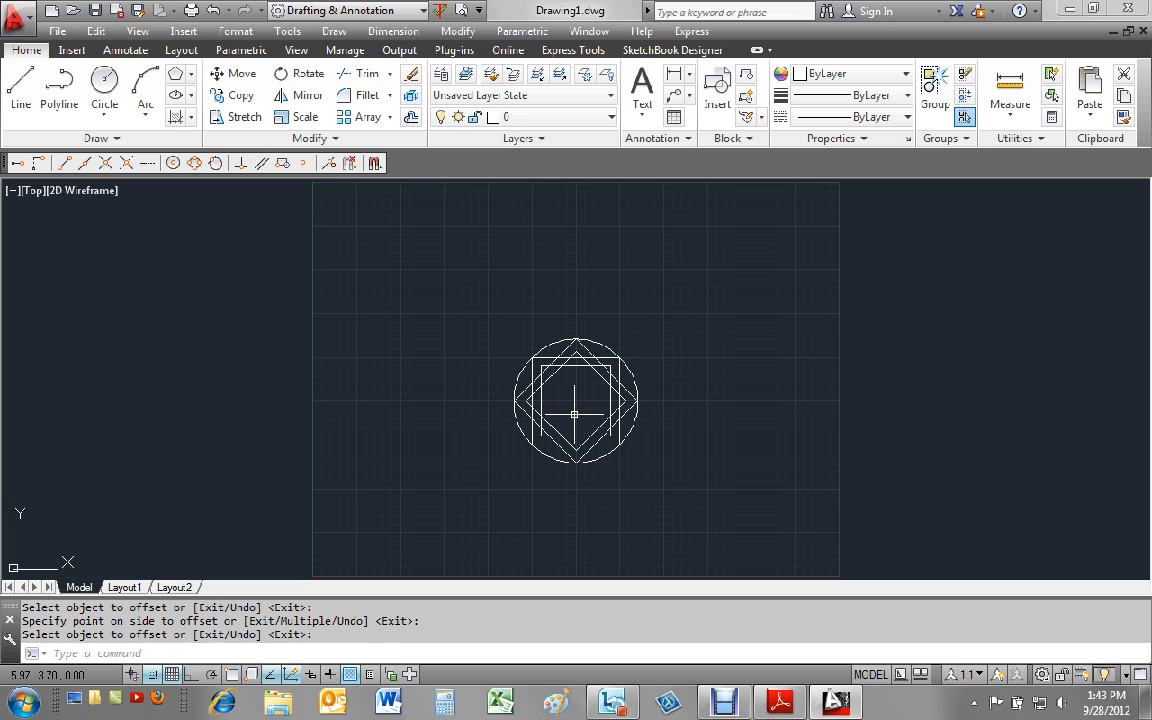
Step: Turn grid snap off and measure the distance from the outer rotated square's left vertex to its top vertex, using endpoint snaps
{"action": "scroll", "coordinate": [560, 383], "scroll_direction": "up", "scroll_amount": 4}
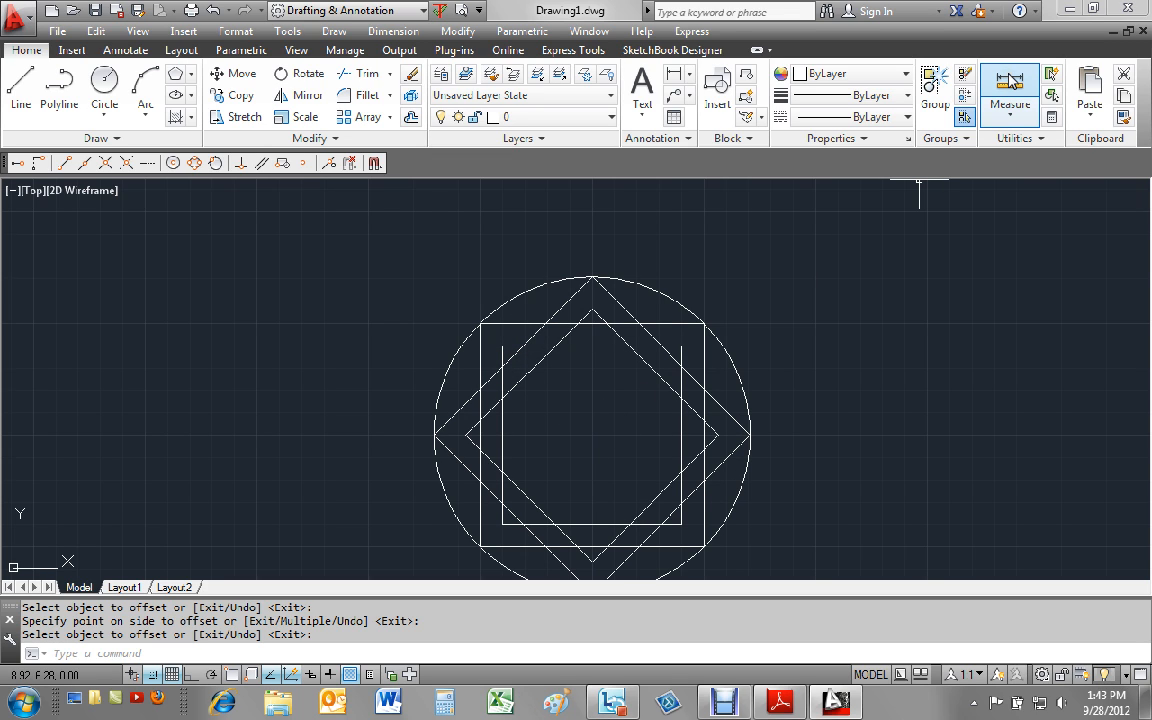
{"action": "left_click", "coordinate": [1010, 82]}
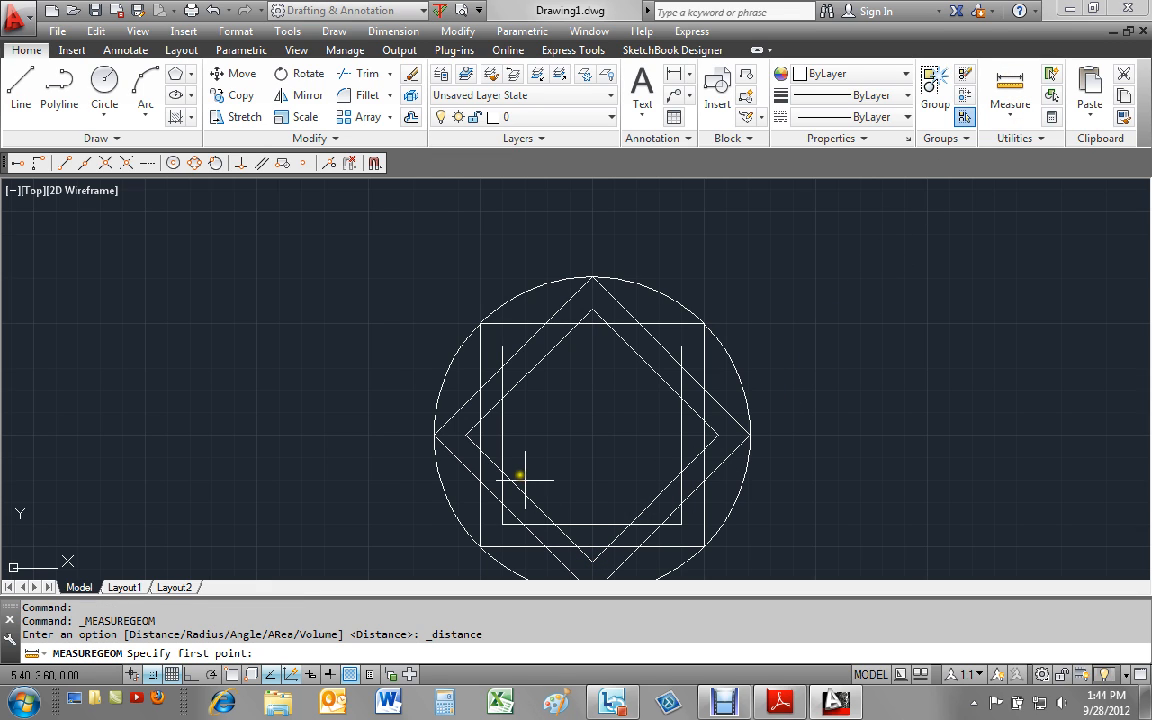
{"action": "key", "text": "F9"}
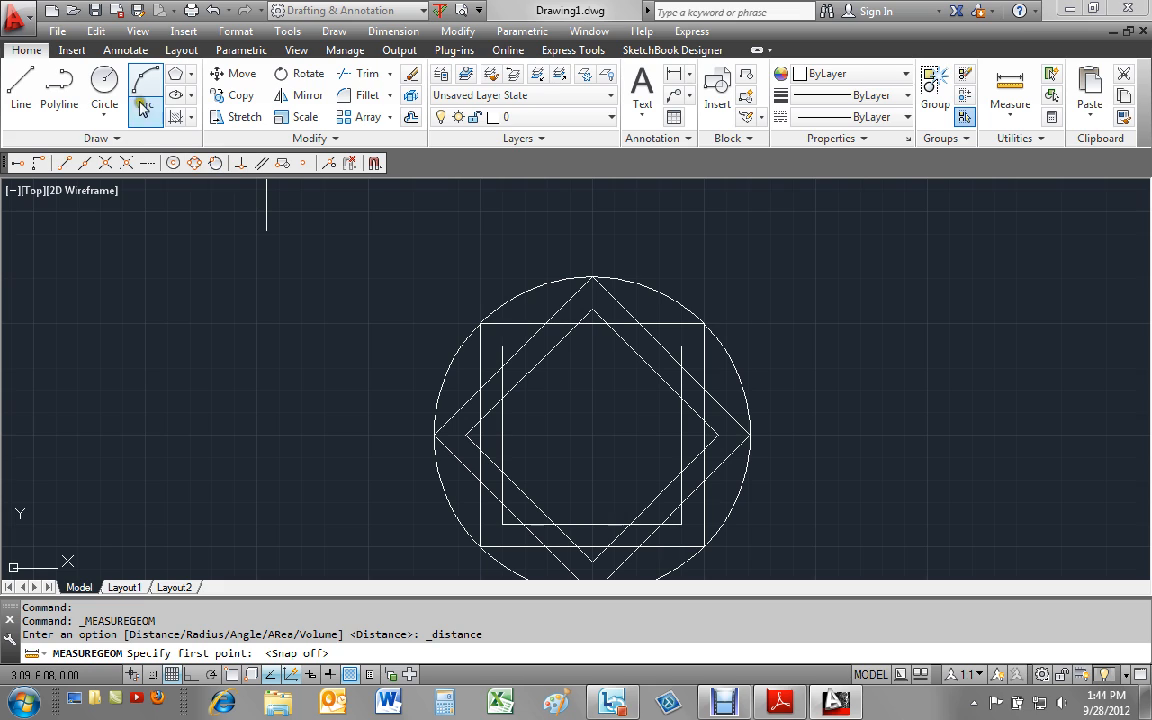
{"action": "left_click", "coordinate": [67, 163]}
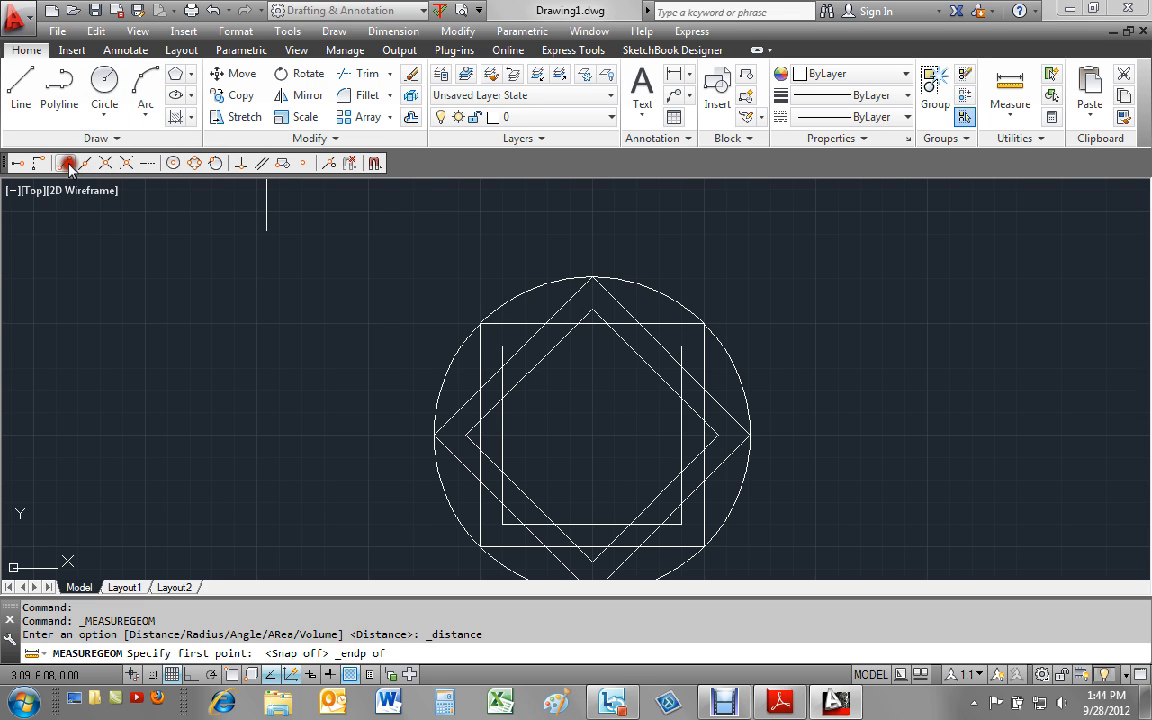
{"action": "left_click", "coordinate": [434, 435]}
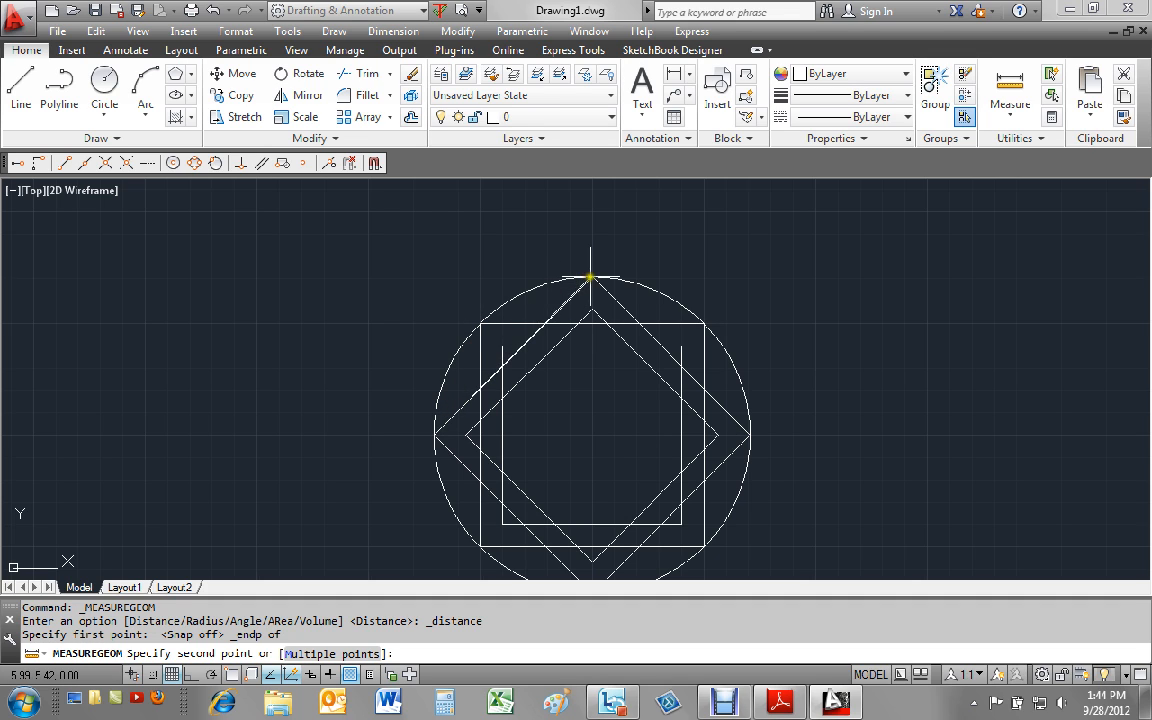
{"action": "left_click", "coordinate": [84, 165]}
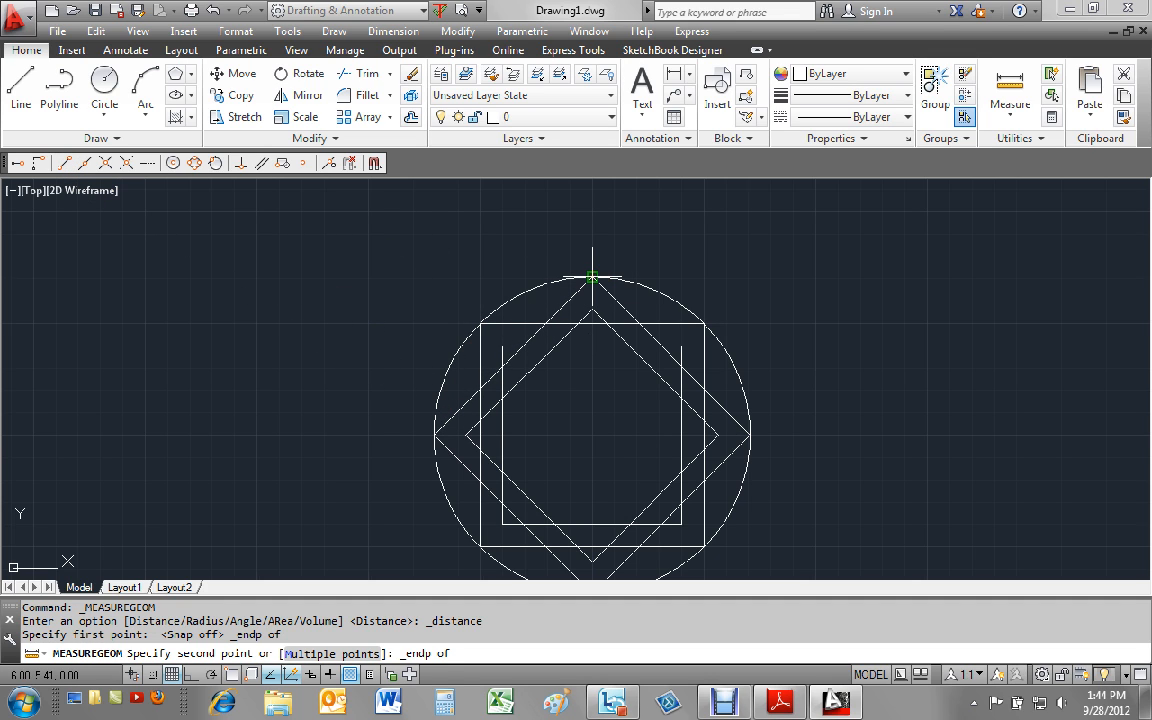
{"action": "left_click", "coordinate": [592, 276]}
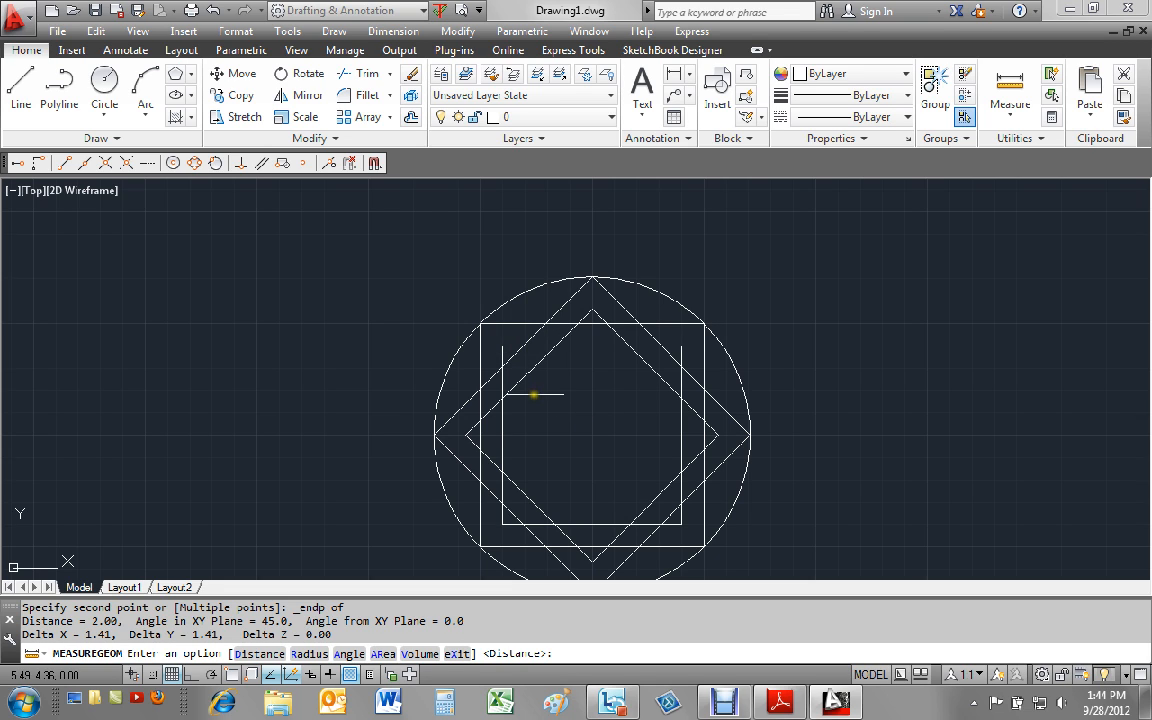
Step: Measure the same edge of the outer rotated square in reverse, from the top vertex endpoint to the left vertex endpoint
{"action": "left_click", "coordinate": [1010, 95]}
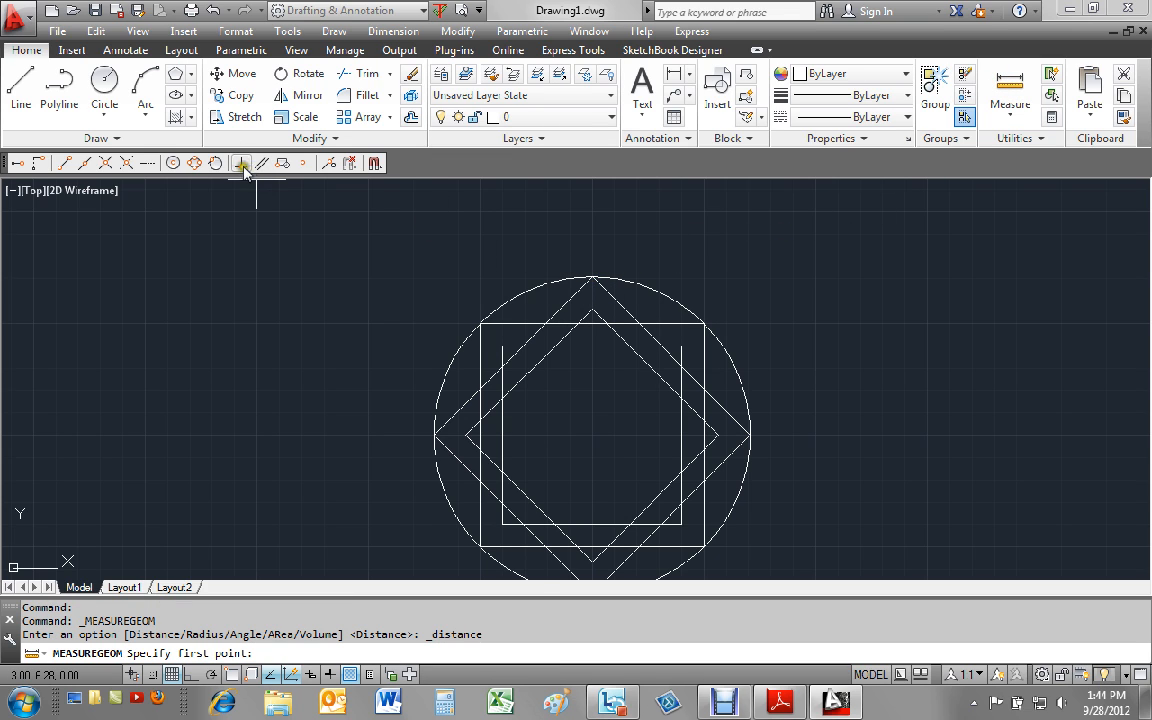
{"action": "left_click", "coordinate": [64, 163]}
{"action": "left_click", "coordinate": [593, 277]}
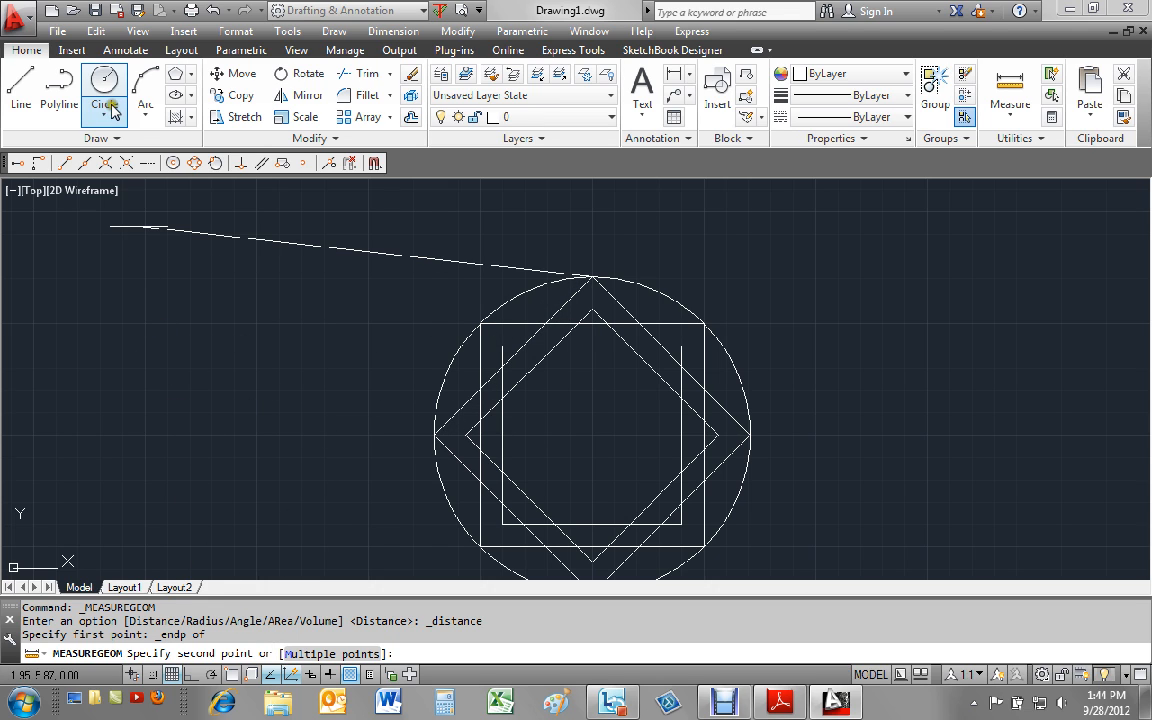
{"action": "left_click", "coordinate": [67, 163]}
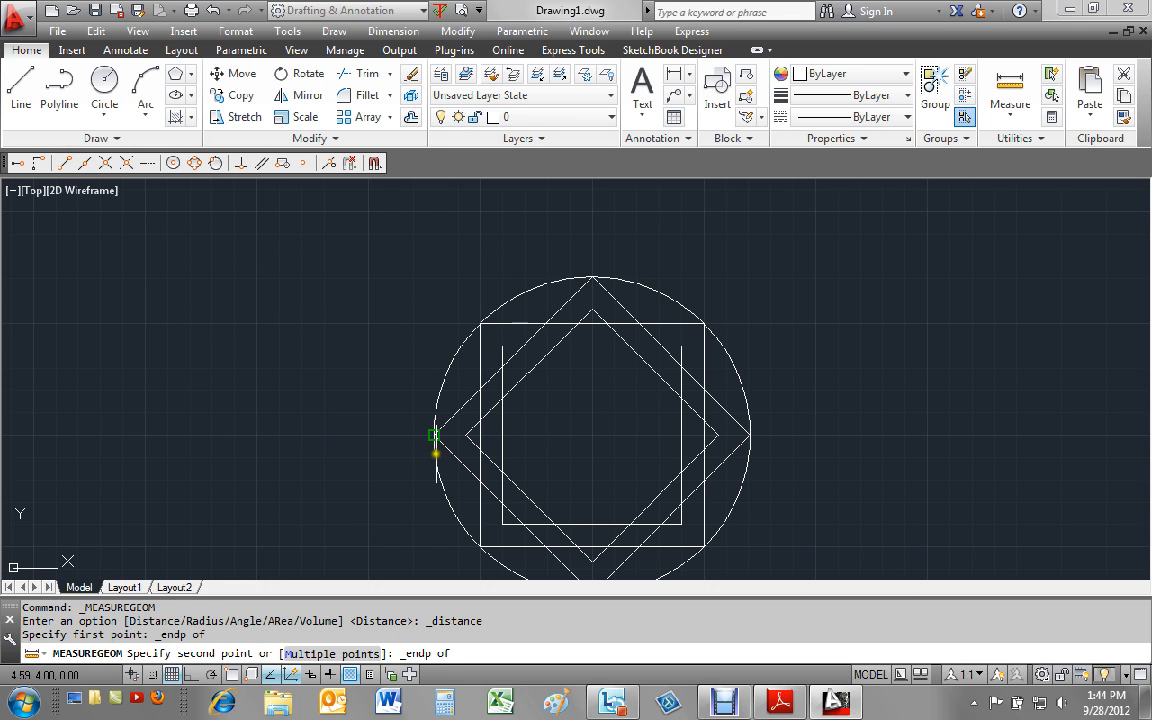
{"action": "left_click", "coordinate": [432, 436]}
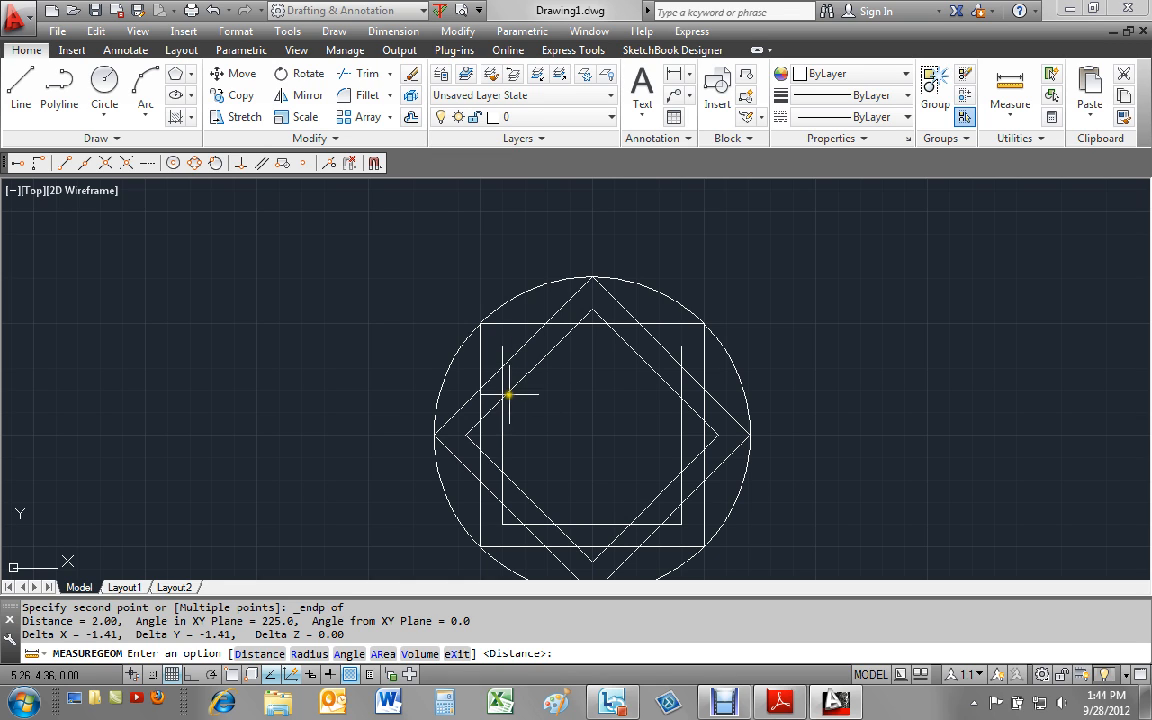
{"action": "middle_click_drag", "start_coordinate": [555, 412], "coordinate": [548, 368]}
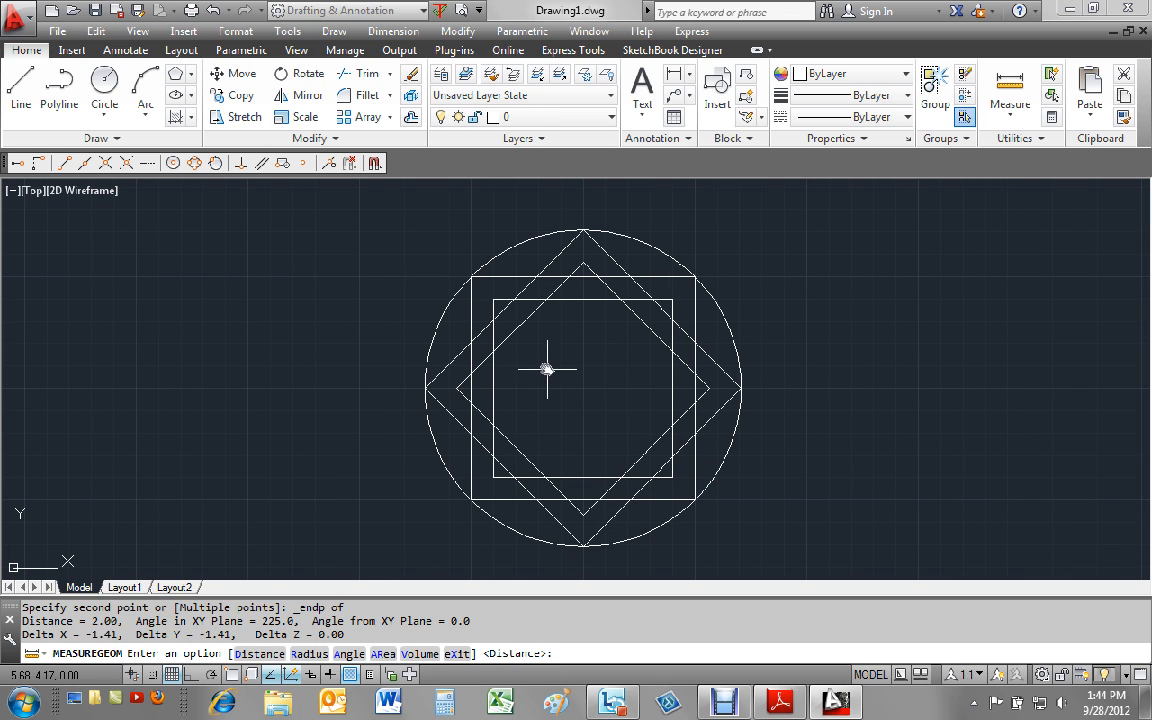